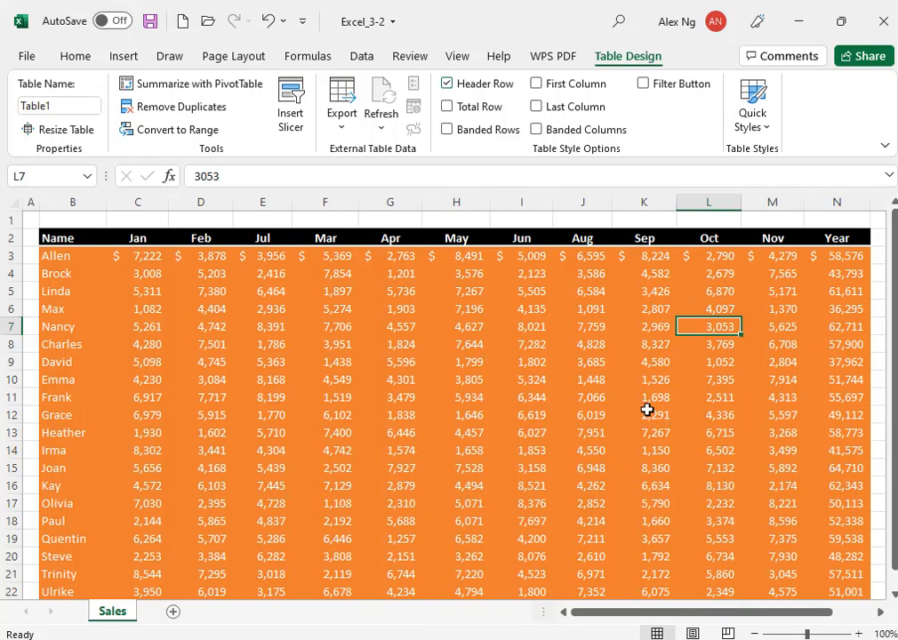
# Following the task list in Word, turn on first-column emphasis in the style options of the Excel sales table
pyautogui.hotkey('alt', 'Tab')
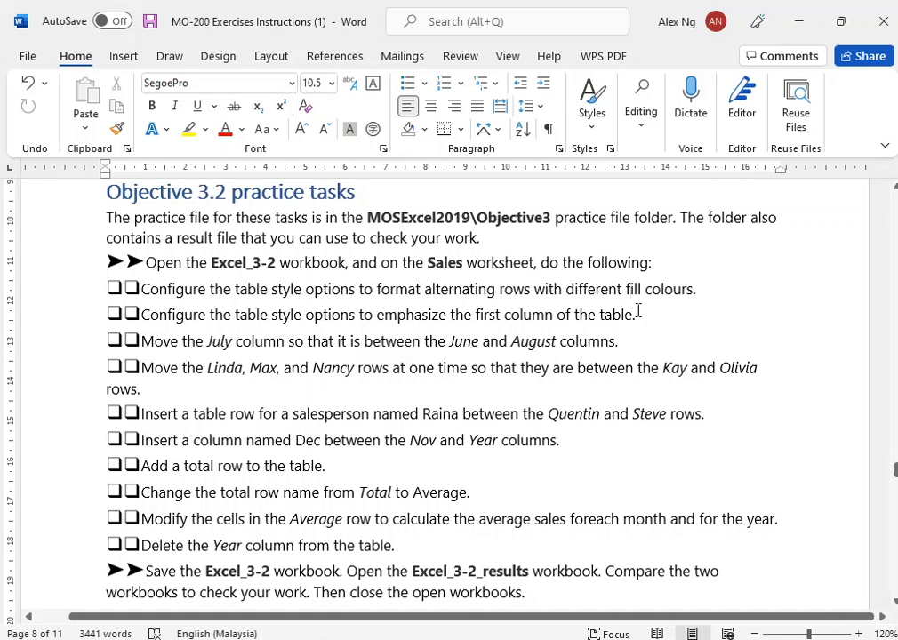
pyautogui.click(356, 639)
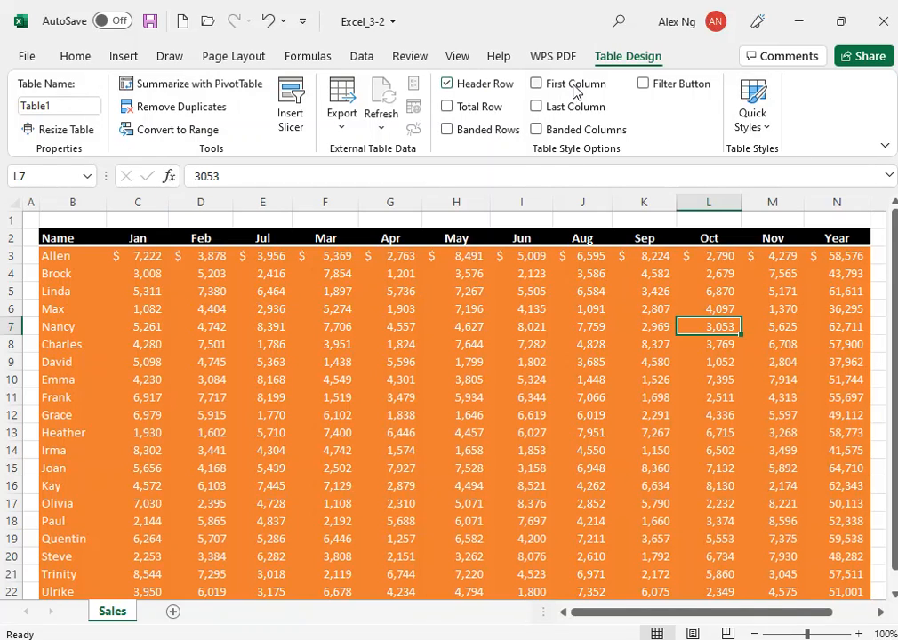
pyautogui.click(537, 85)
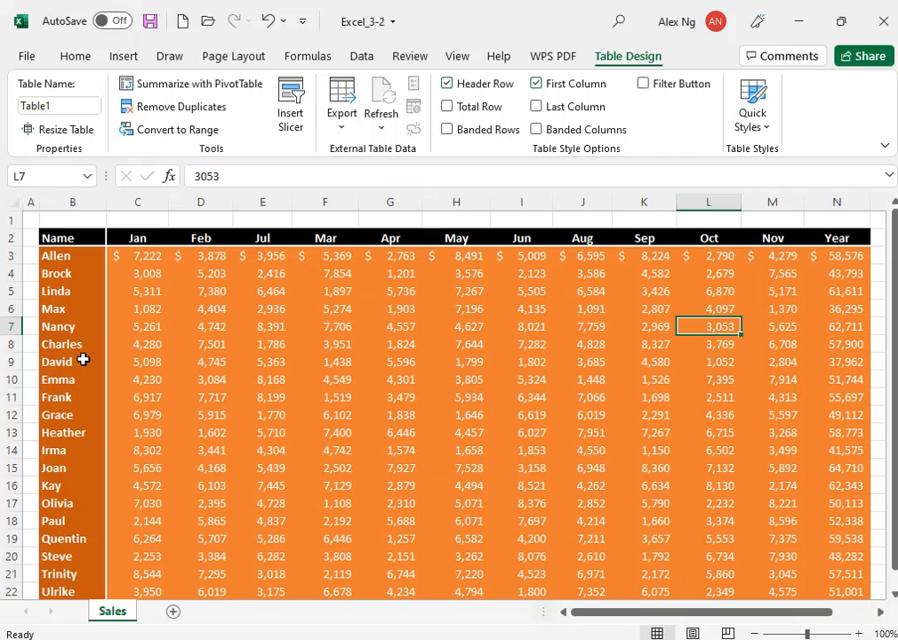
# After checking the Word task list, move the whole Jul column, header included, between the Jun and Aug columns in Excel
pyautogui.hotkey('alt', 'Tab')
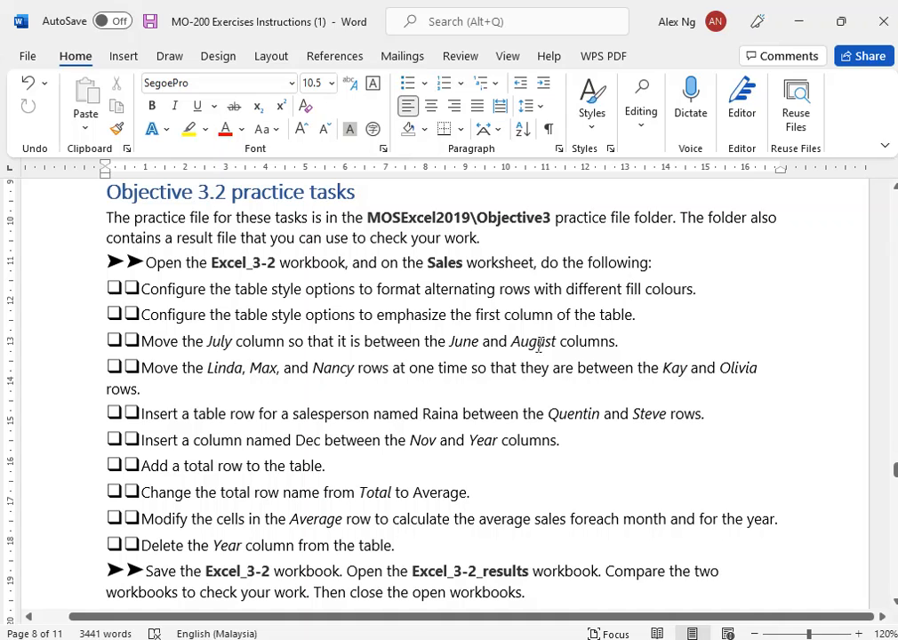
pyautogui.hotkey('alt', 'Tab')
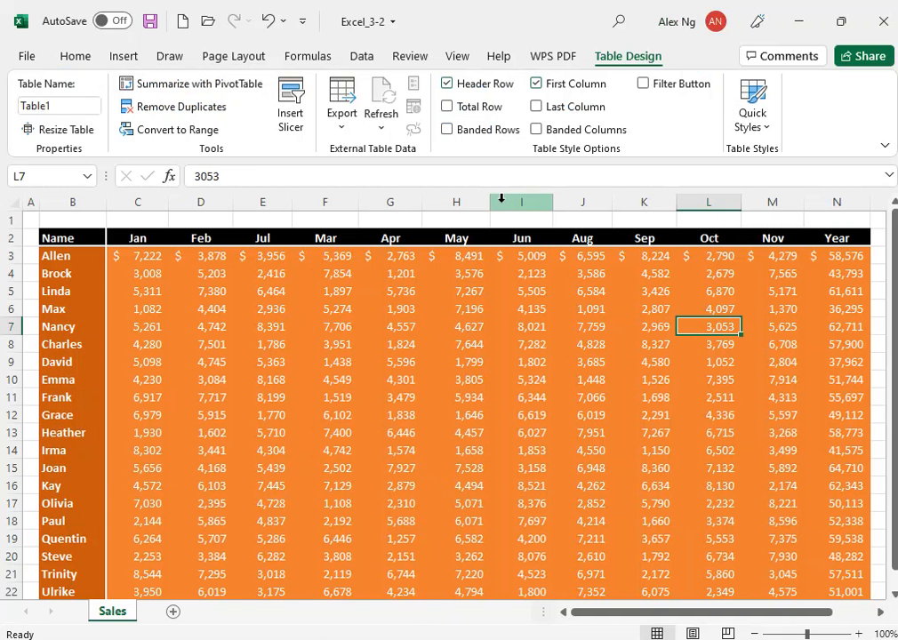
pyautogui.click(156, 235)
pyautogui.click(200, 231)
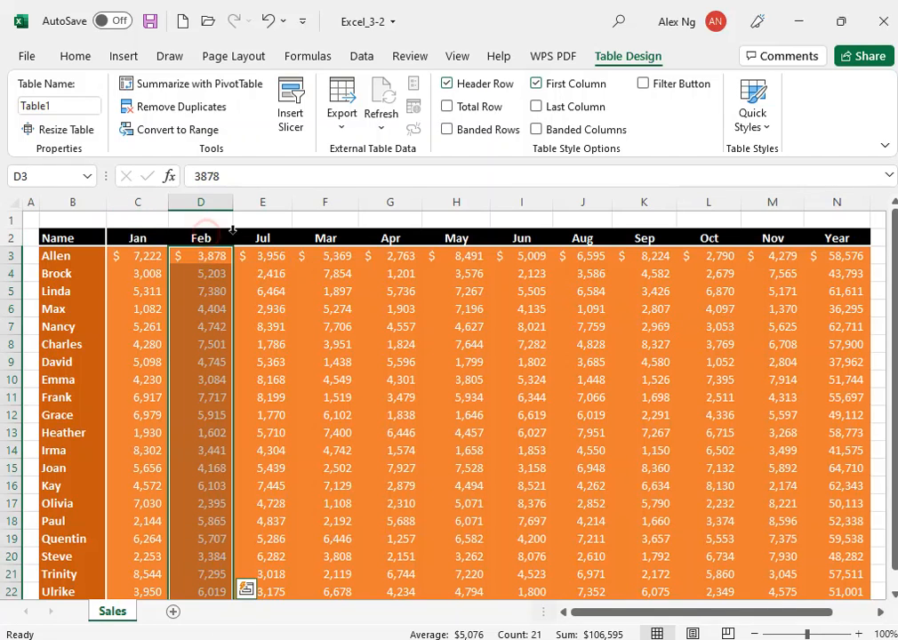
pyautogui.click(265, 229)
pyautogui.click(476, 289)
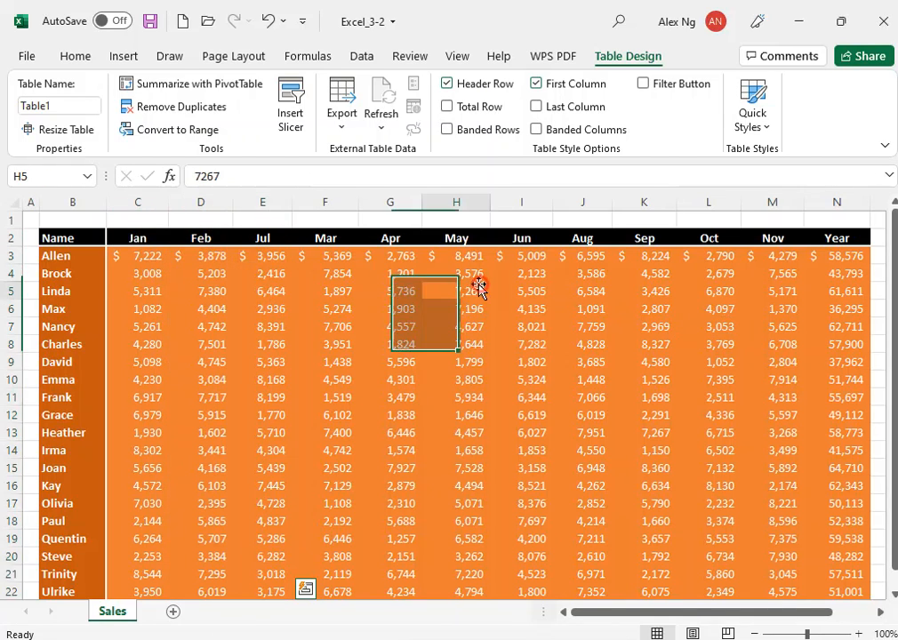
pyautogui.click(286, 238)
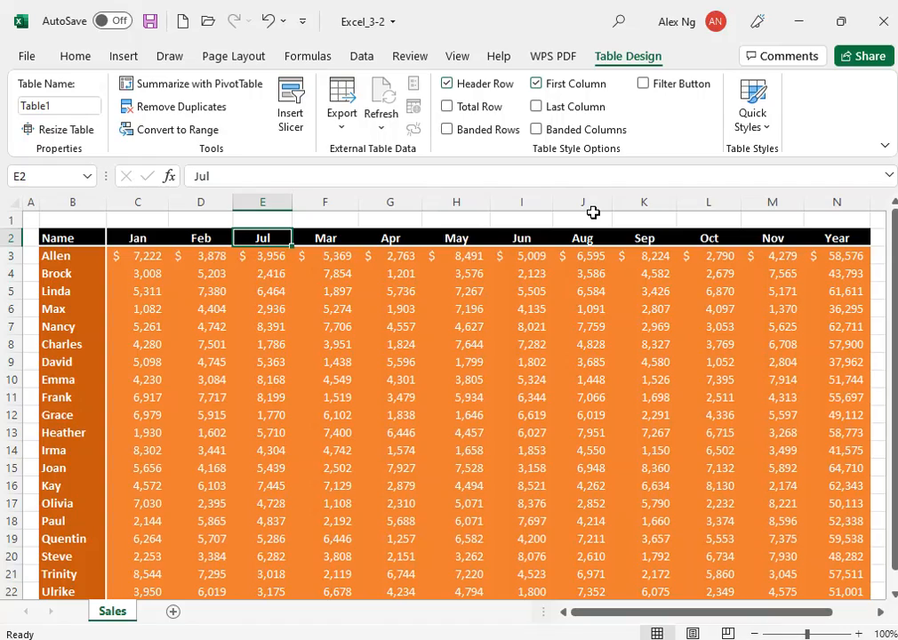
pyautogui.hotkey('ctrl', 'shift', 'Down')
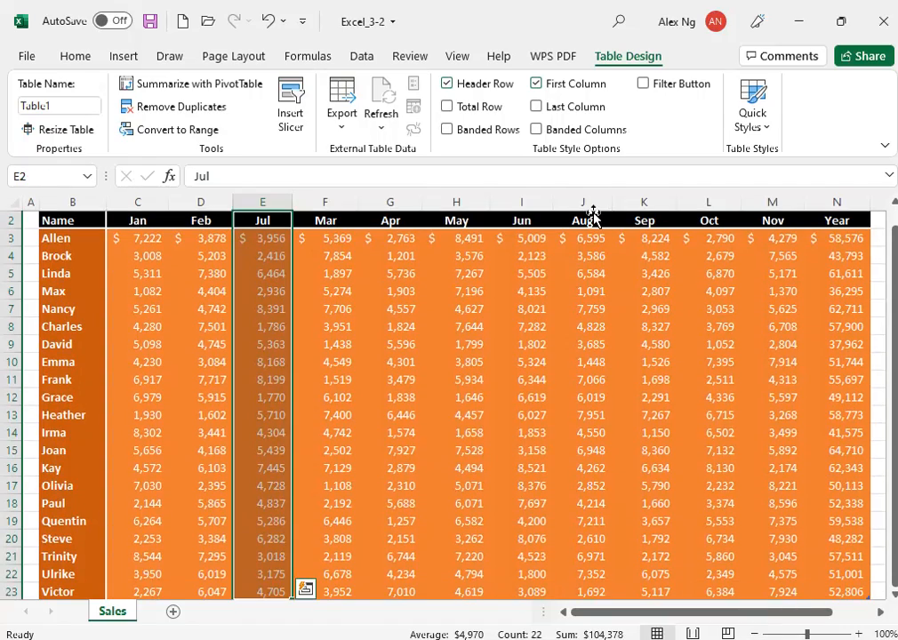
pyautogui.scroll(1, 515, 381)
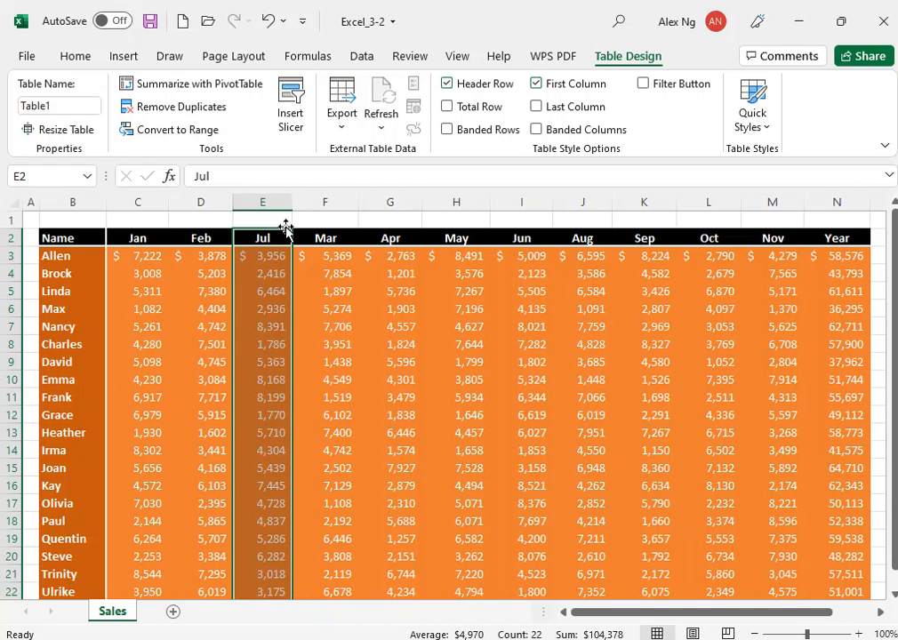
pyautogui.moveTo(286, 227); pyautogui.dragTo(495, 255)
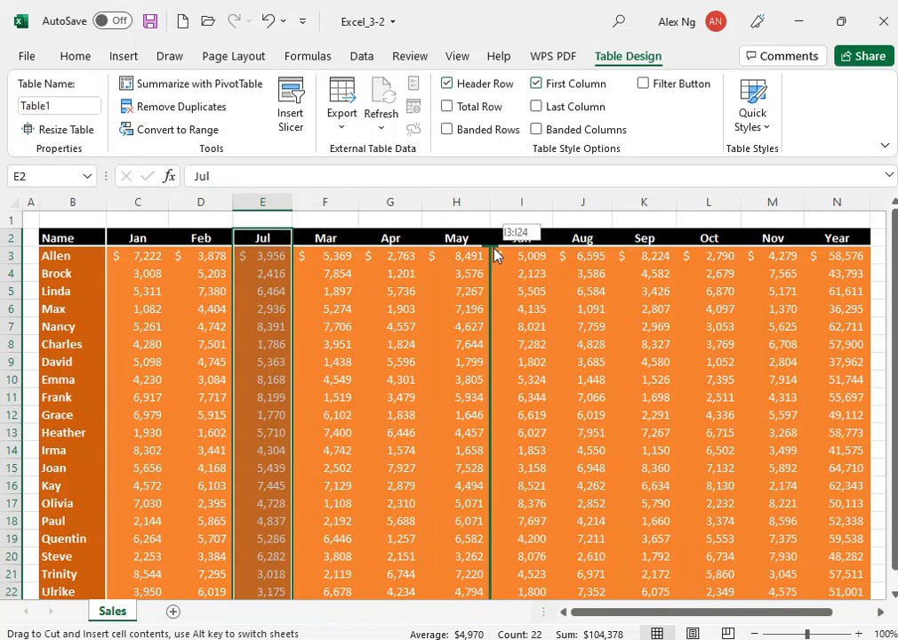
pyautogui.moveTo(496, 255); pyautogui.dragTo(552, 252)
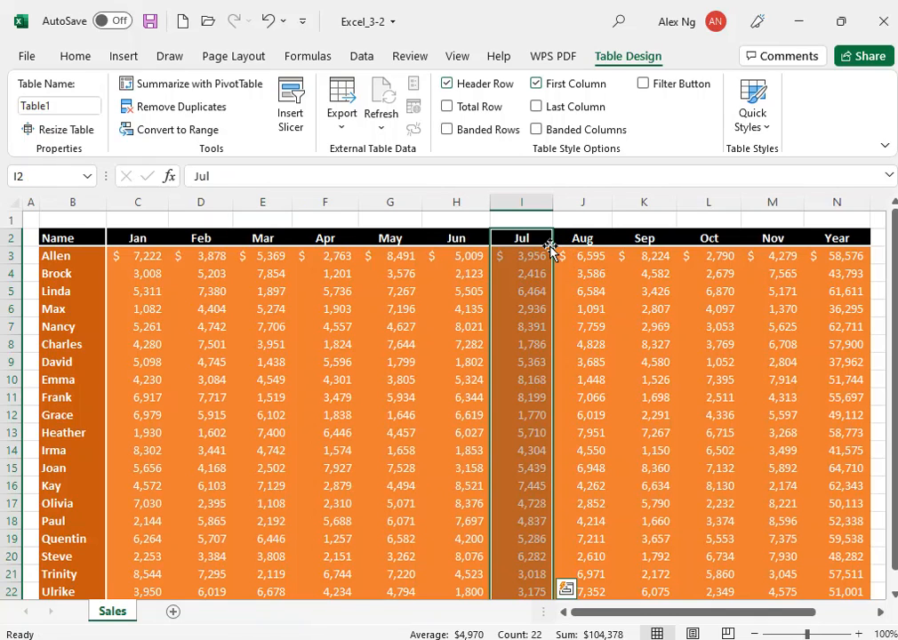
# Following the row-move task in Word, move the Excel table rows B5:N7 together to between worksheet rows 16 and 17
pyautogui.hotkey('alt', 'Tab')
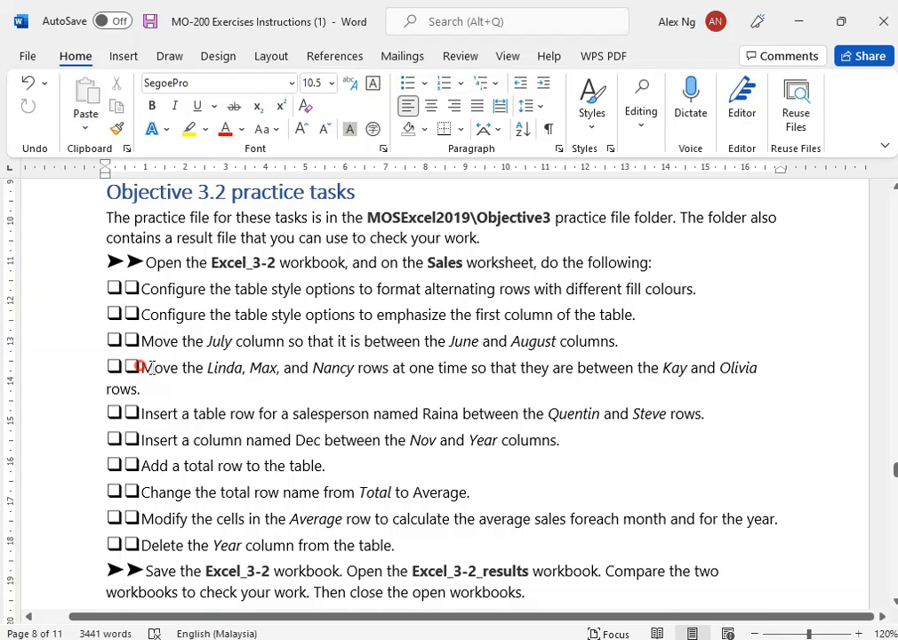
pyautogui.moveTo(142, 368); pyautogui.dragTo(738, 376)
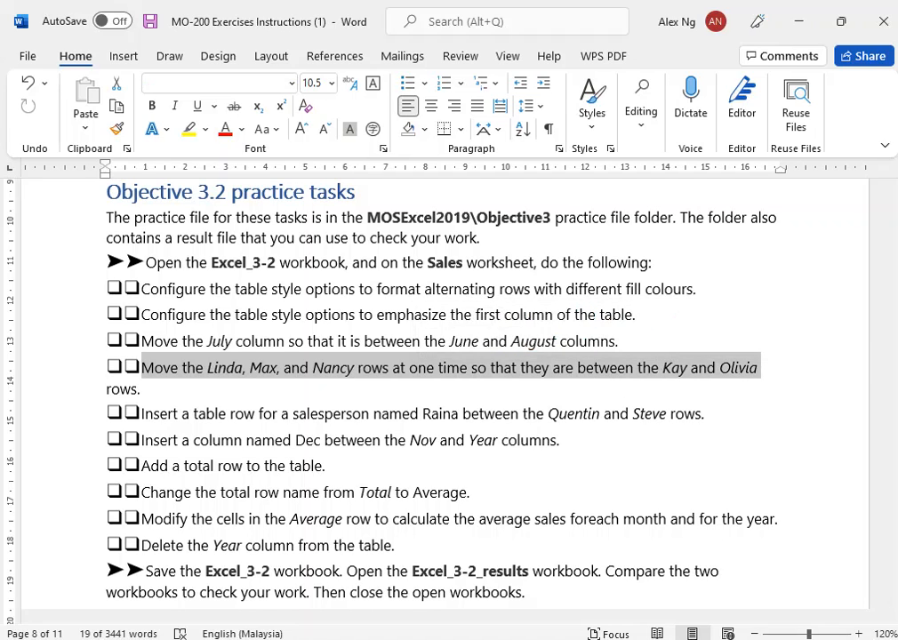
pyautogui.click(386, 638)
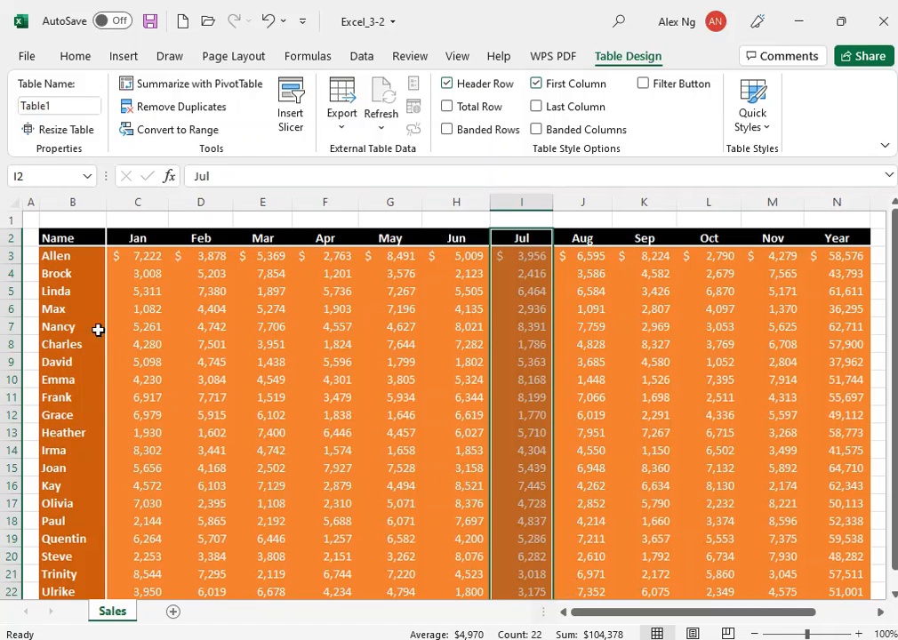
pyautogui.moveTo(60, 293); pyautogui.dragTo(60, 324)
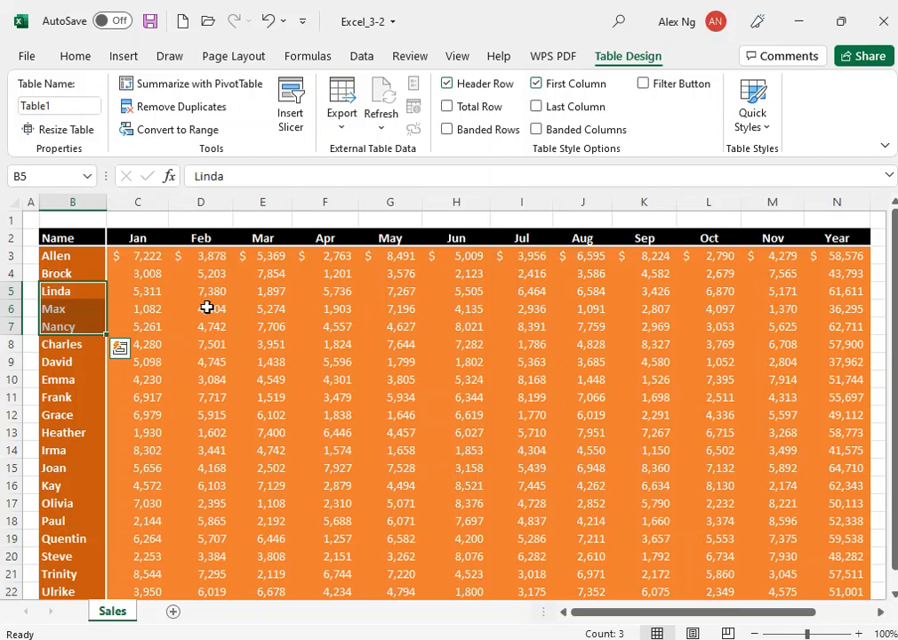
pyautogui.hotkey('ctrl', 'shift', 'Right')
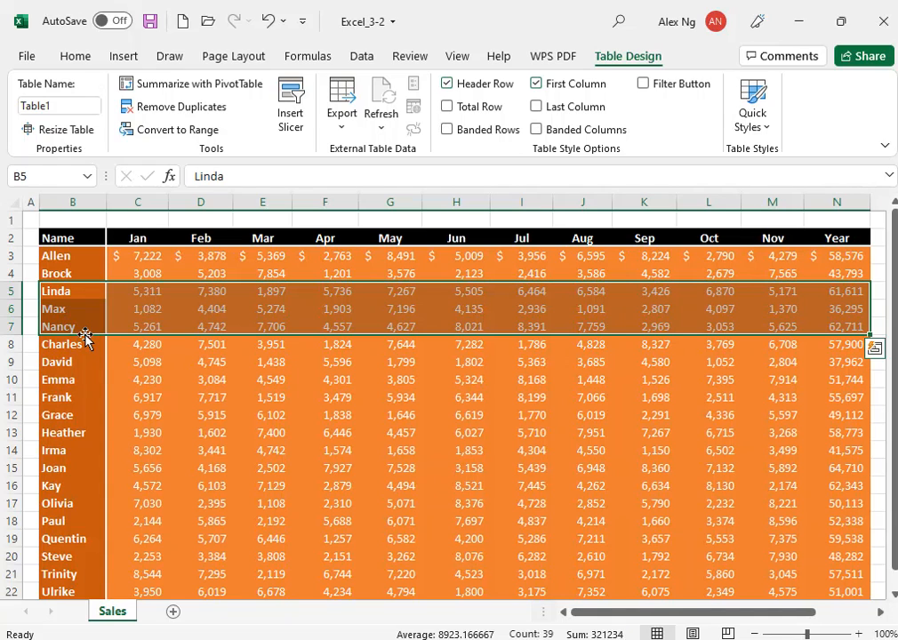
pyautogui.moveTo(84, 337); pyautogui.dragTo(89, 500)
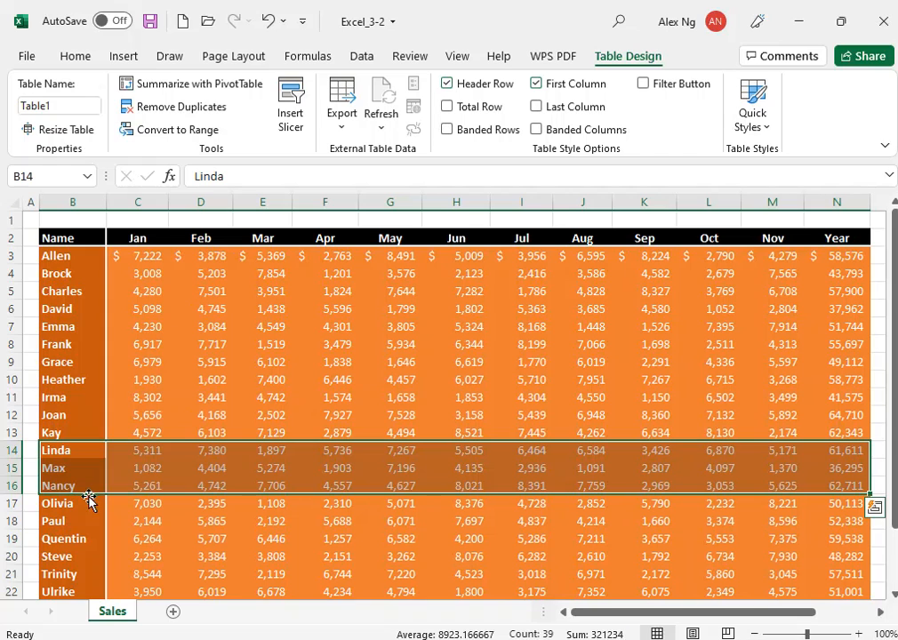
# Following the row-insertion task in Word, insert an Excel table row between rows 19 and 20 and enter the new salesperson's name in B20
pyautogui.hotkey('alt', 'Tab')
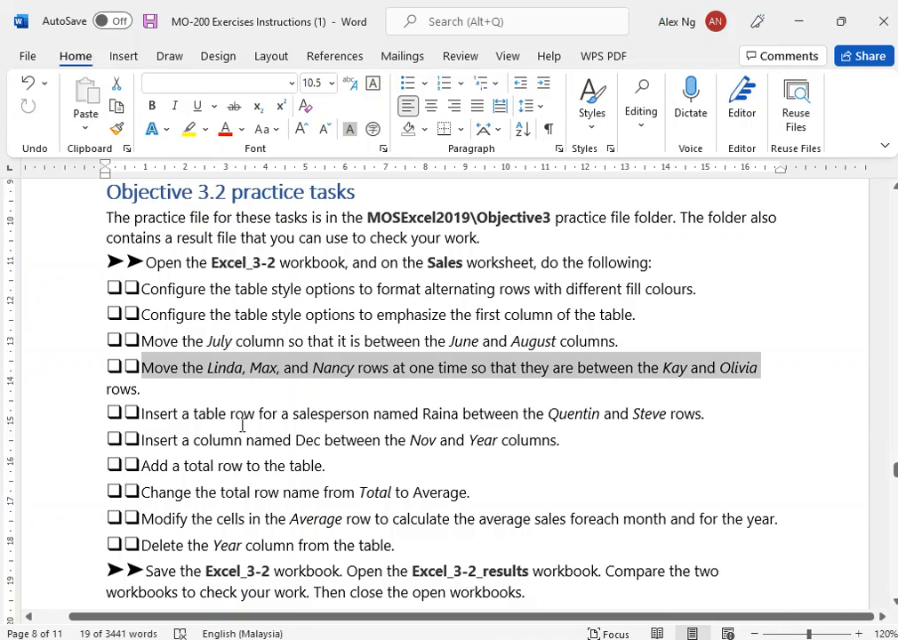
pyautogui.click(164, 368)
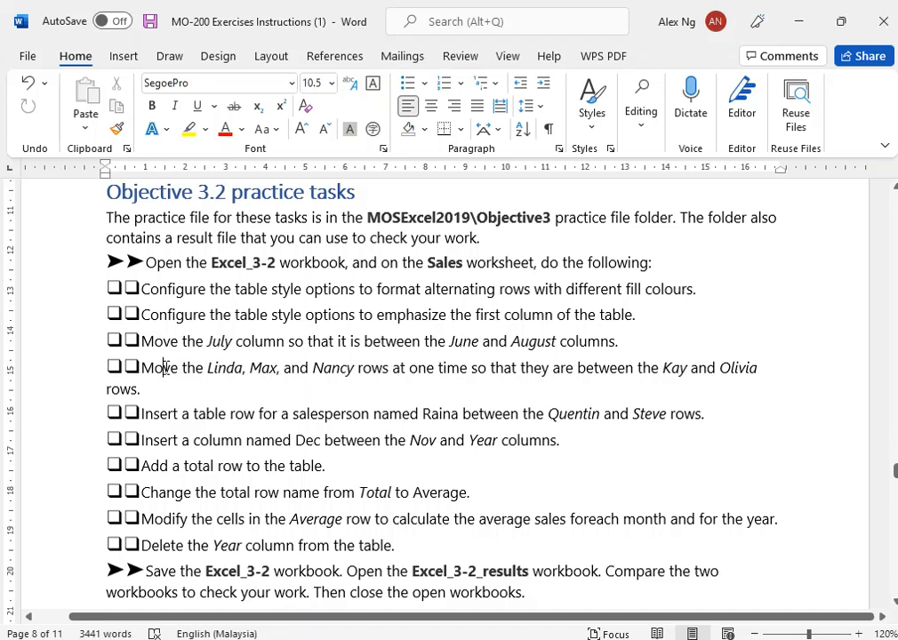
pyautogui.scroll(-1, 165, 368)
pyautogui.moveTo(140, 365); pyautogui.dragTo(636, 369)
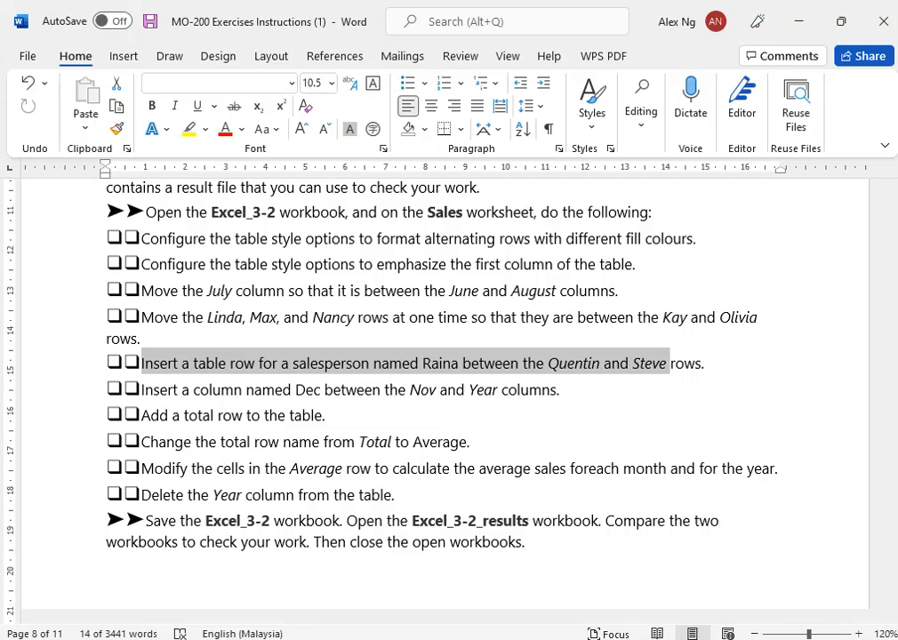
pyautogui.hotkey('alt', 'Tab')
pyautogui.scroll(-2, 200, 425)
pyautogui.click(46, 433)
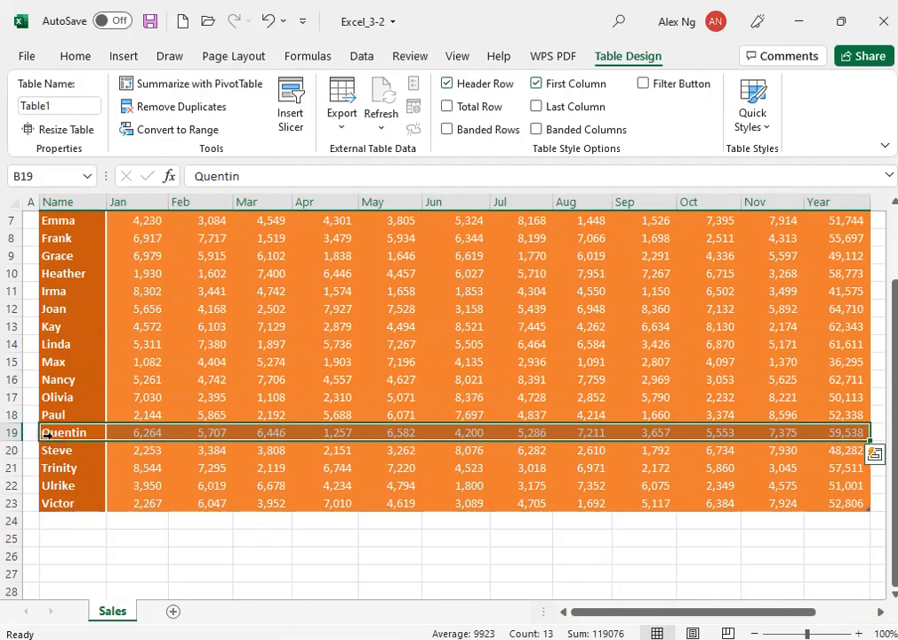
pyautogui.click(66, 450)
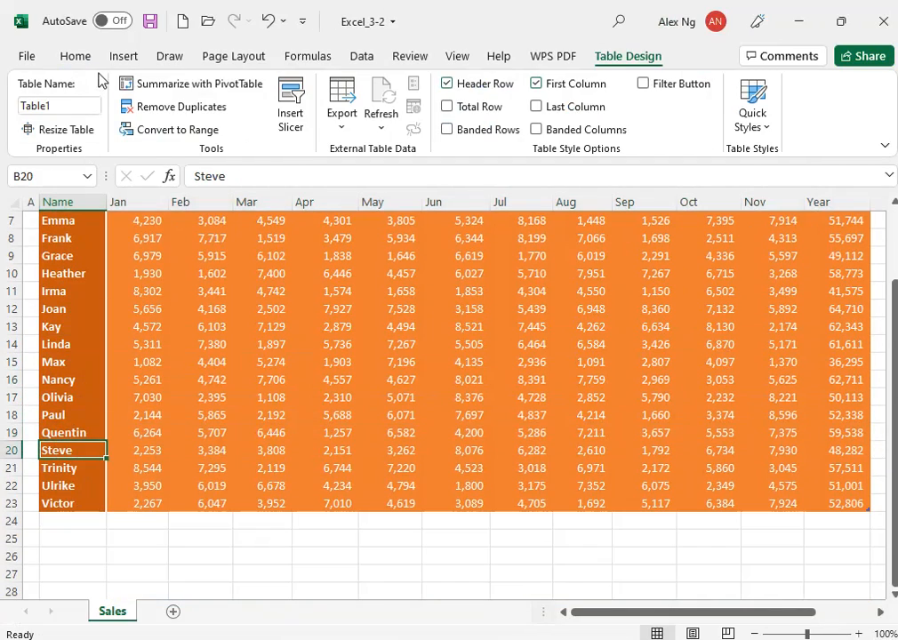
pyautogui.click(72, 55)
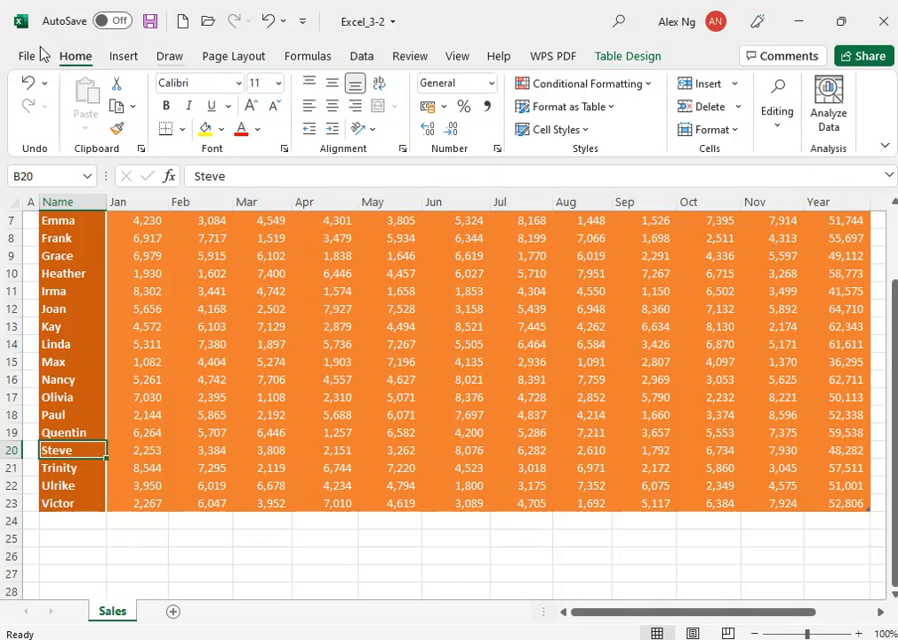
pyautogui.click(704, 89)
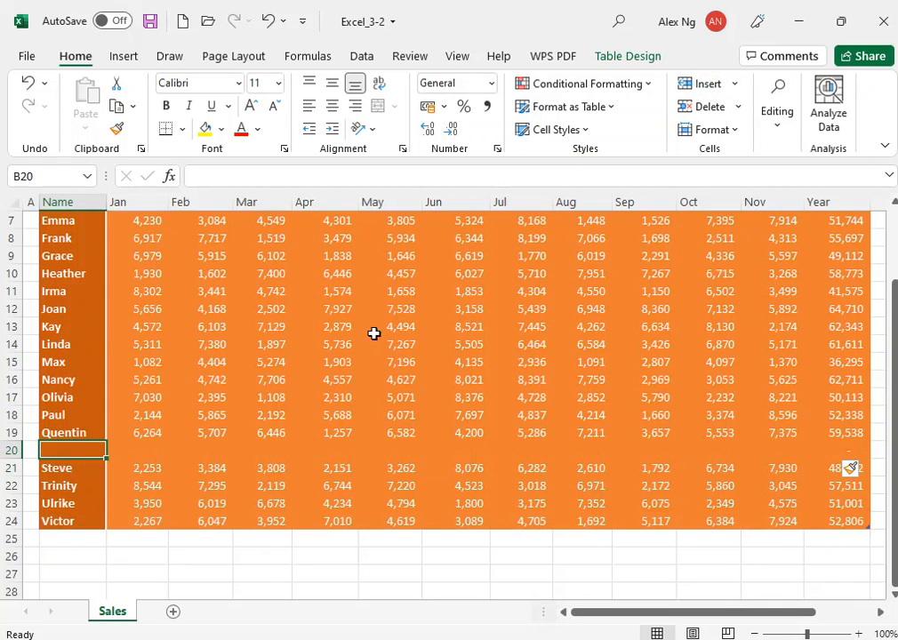
pyautogui.write('R')
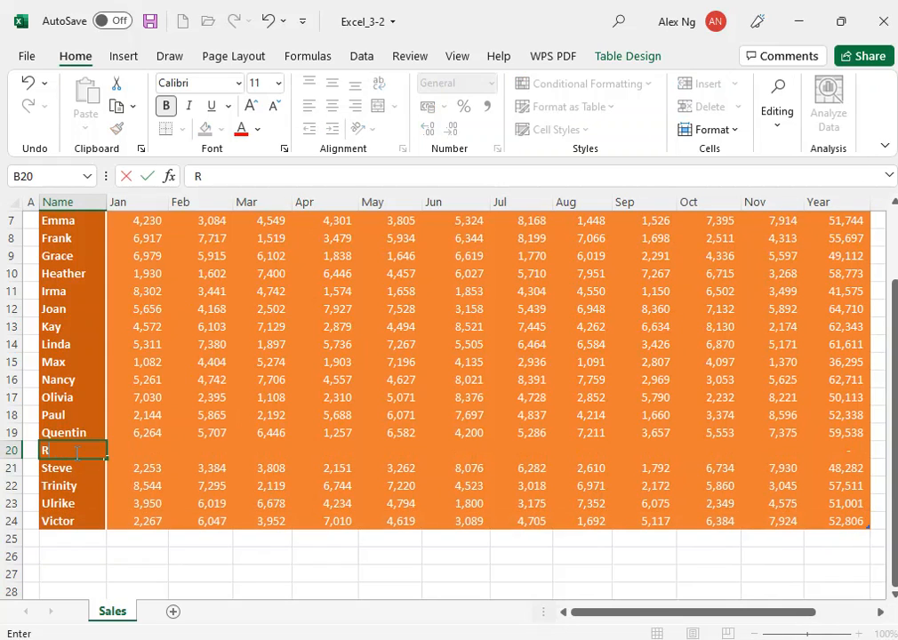
pyautogui.write('aina')
# Following the column-insertion task in Word, insert a Dec column between the Nov and Year columns in Excel and check its header
pyautogui.hotkey('alt', 'Tab')
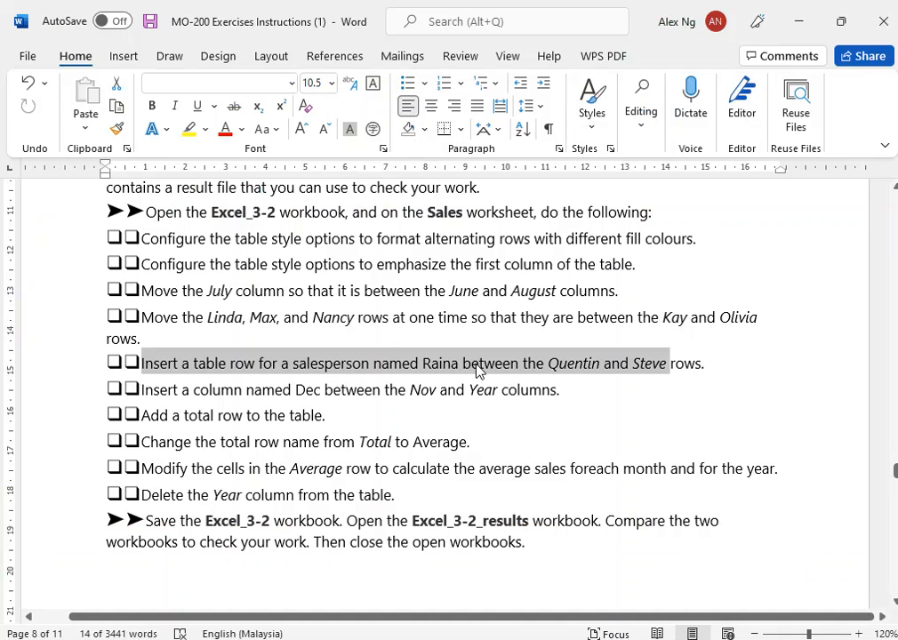
pyautogui.click(296, 389)
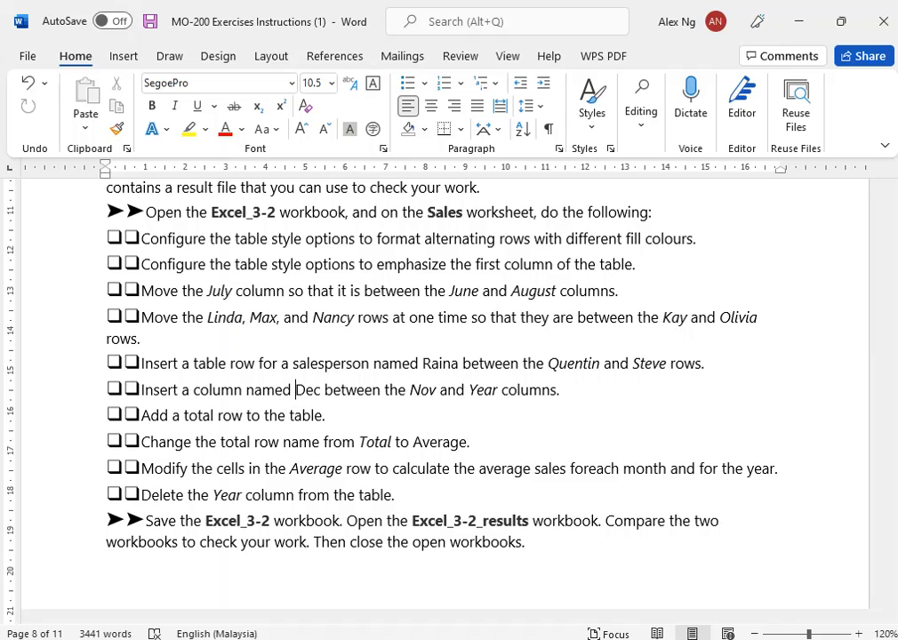
pyautogui.hotkey('alt', 'Tab')
pyautogui.scroll(2, 547, 355)
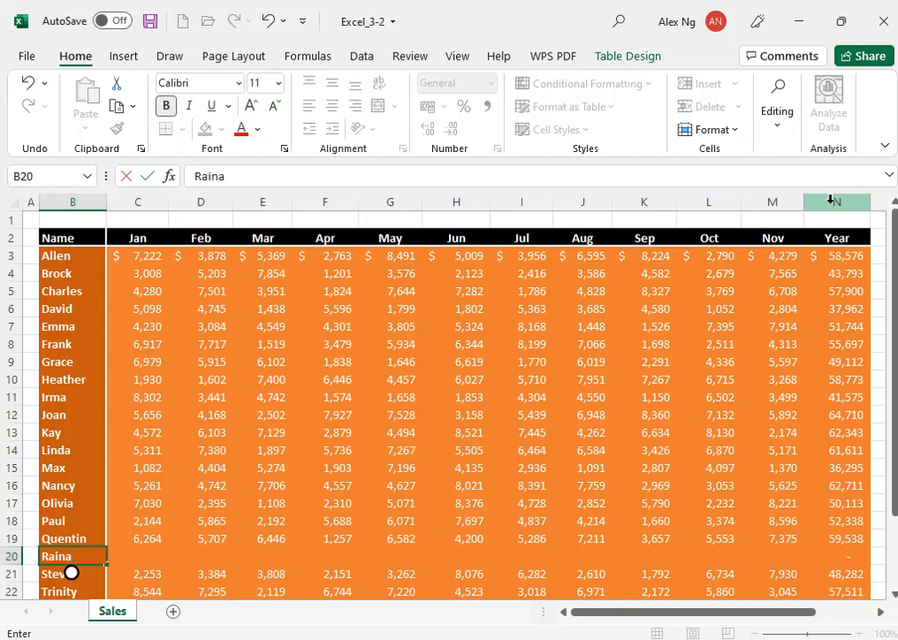
pyautogui.click(833, 201)
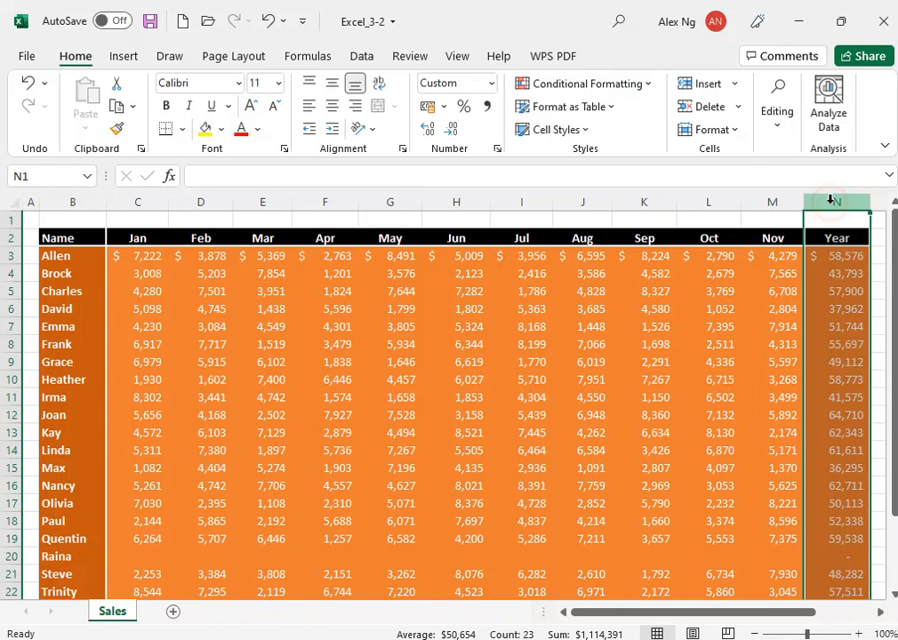
pyautogui.click(718, 89)
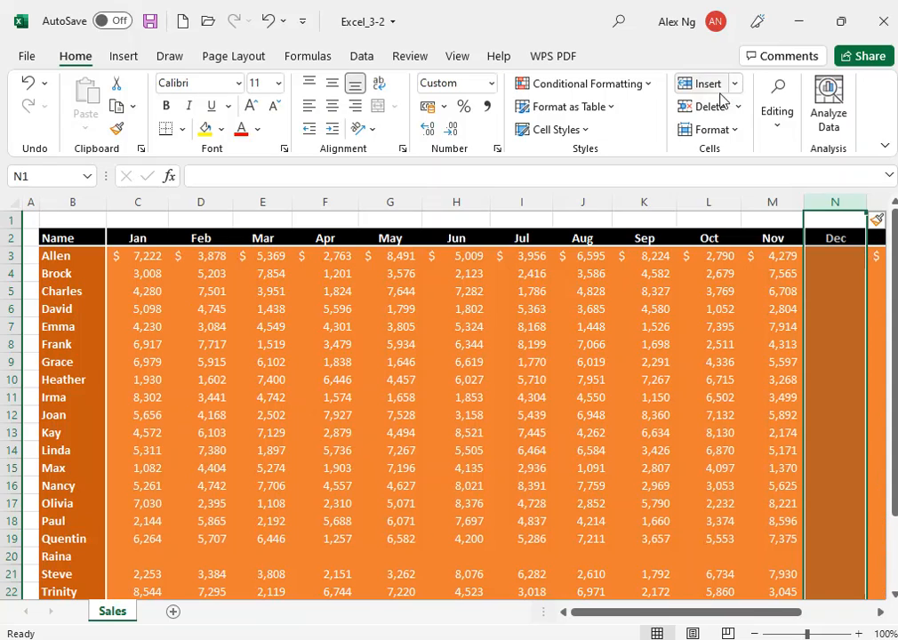
pyautogui.click(844, 265)
pyautogui.click(846, 237)
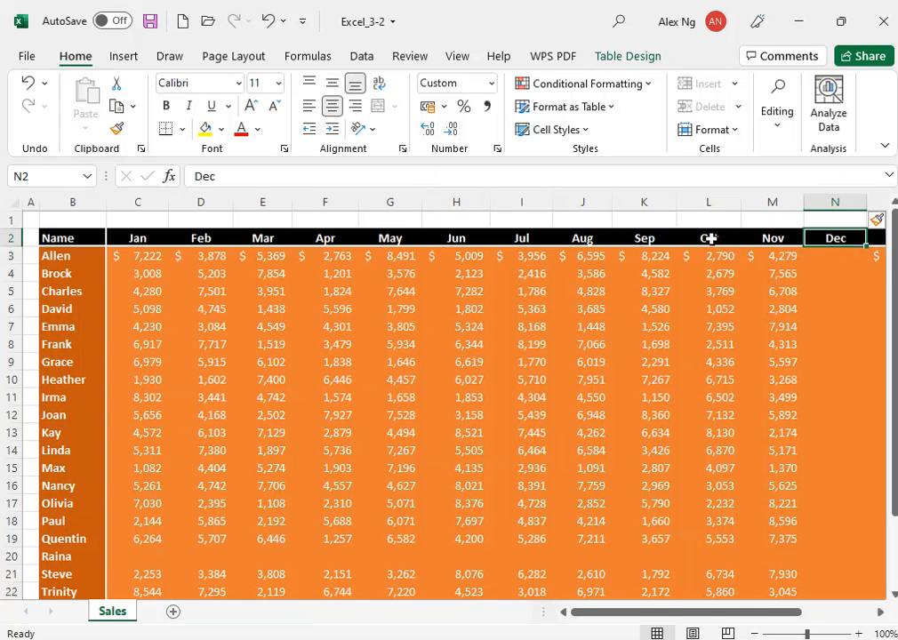
pyautogui.moveTo(138, 238); pyautogui.dragTo(753, 239)
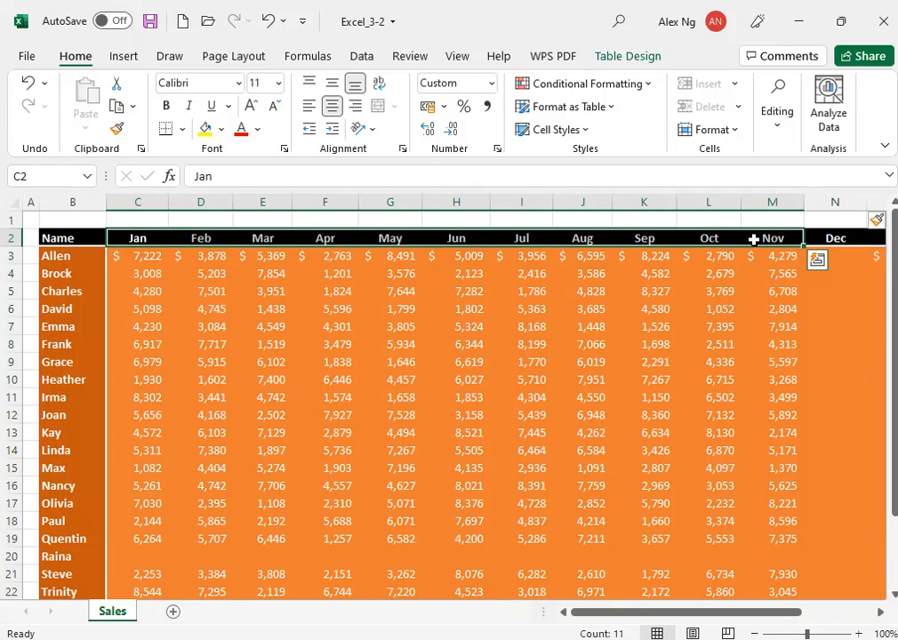
pyautogui.click(849, 238)
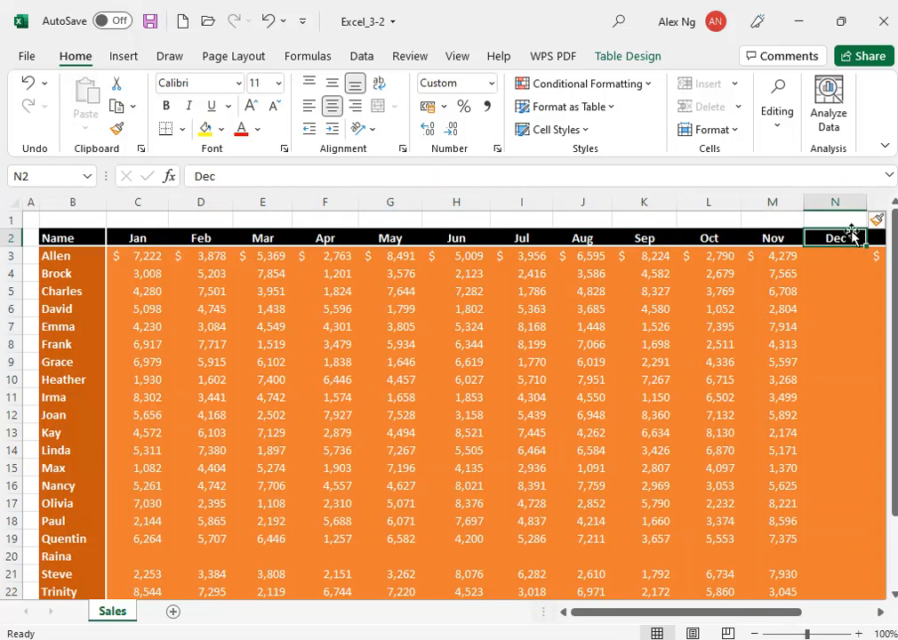
pyautogui.scroll(-1, 709, 454)
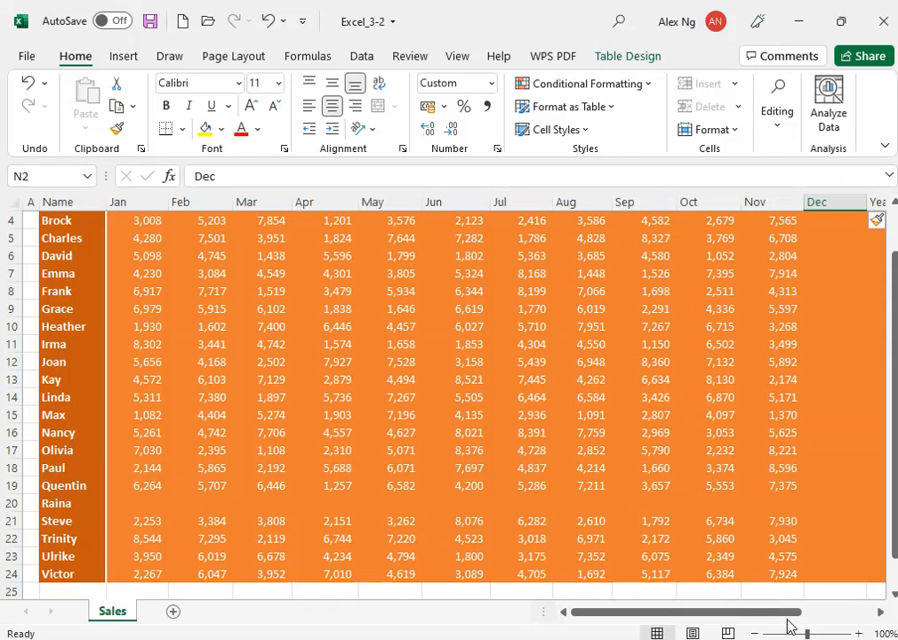
# After checking the total-row task in the Word instructions, add a total row to the Excel sales table
pyautogui.moveTo(805, 634); pyautogui.dragTo(807, 633)
pyautogui.moveTo(722, 617); pyautogui.dragTo(717, 617)
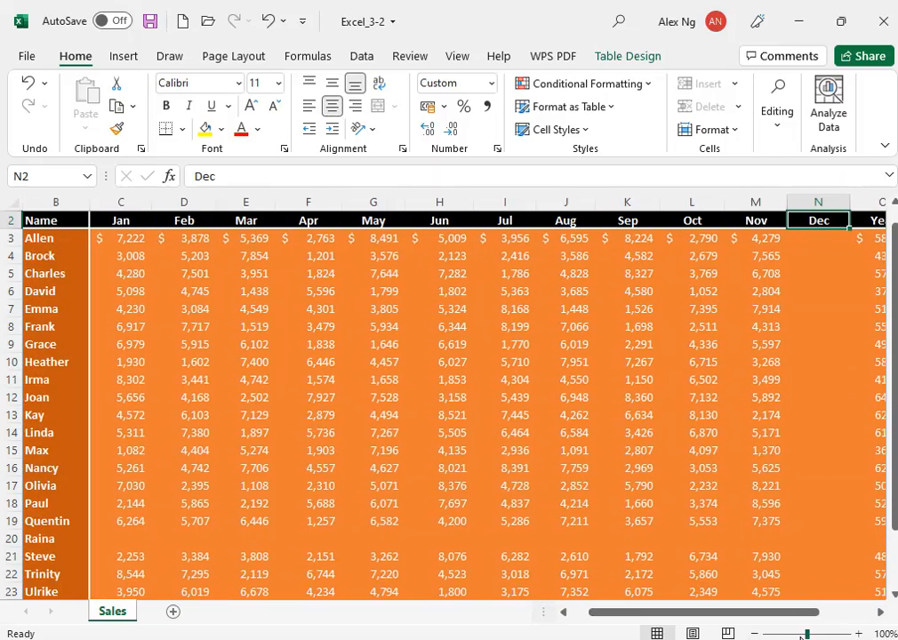
pyautogui.moveTo(801, 635); pyautogui.dragTo(804, 635)
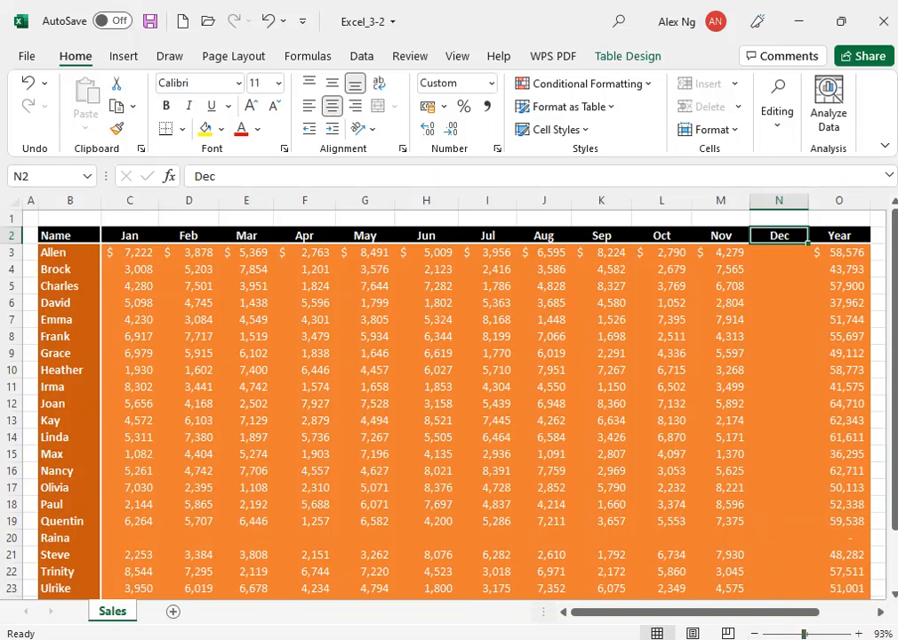
pyautogui.hotkey('alt', 'Tab')
pyautogui.scroll(-1, 302, 356)
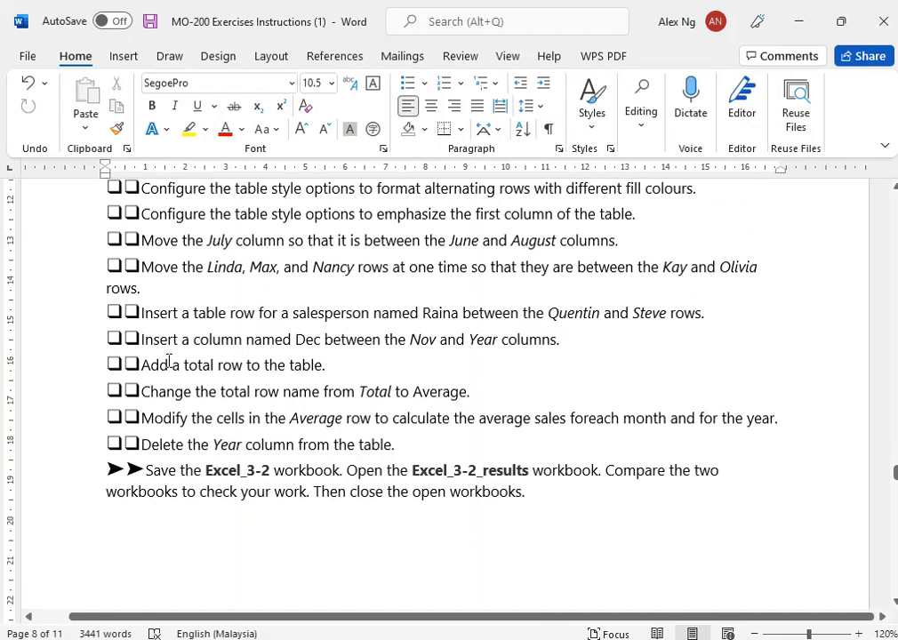
pyautogui.moveTo(156, 363); pyautogui.dragTo(301, 367)
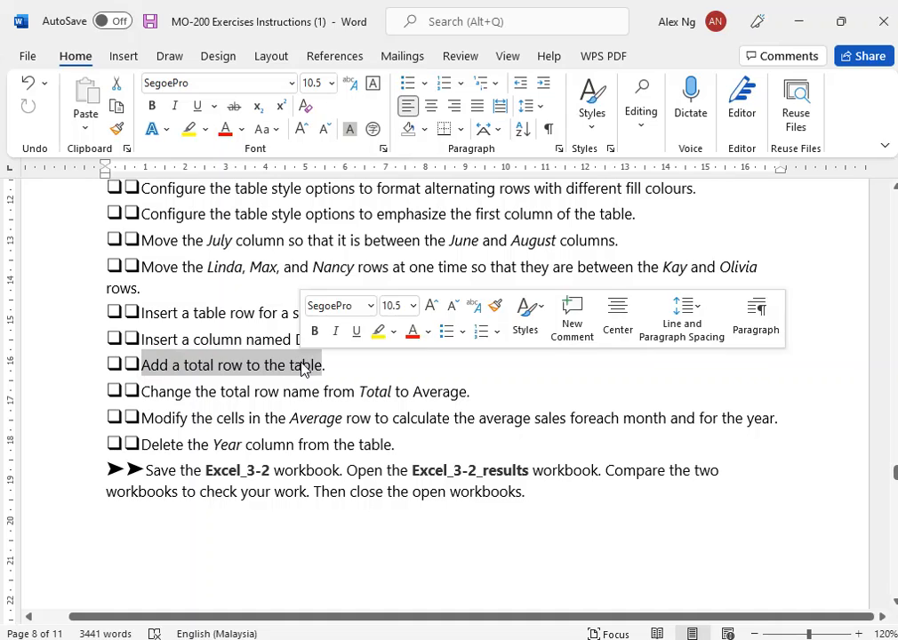
pyautogui.hotkey('alt', 'Tab')
pyautogui.click(504, 418)
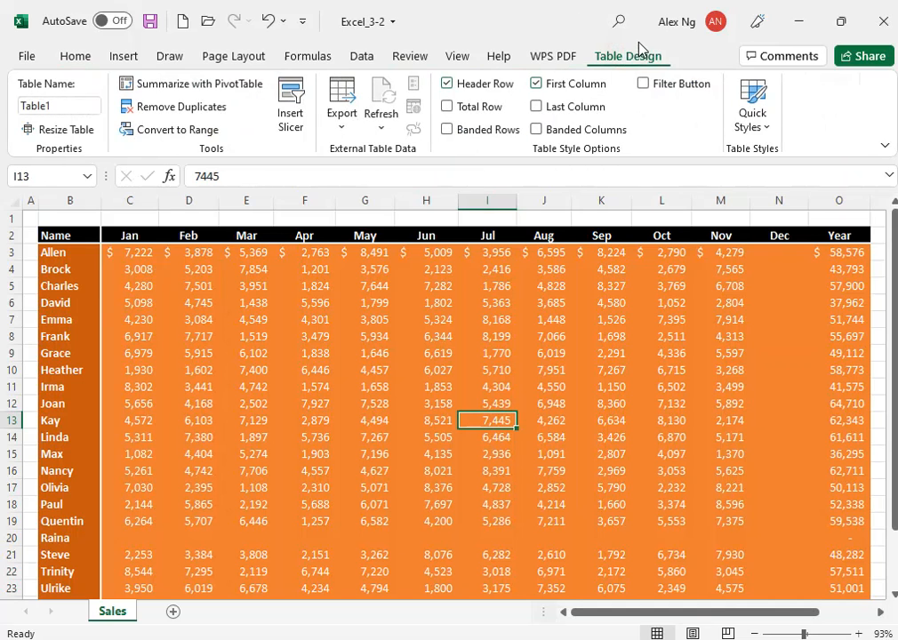
pyautogui.click(454, 107)
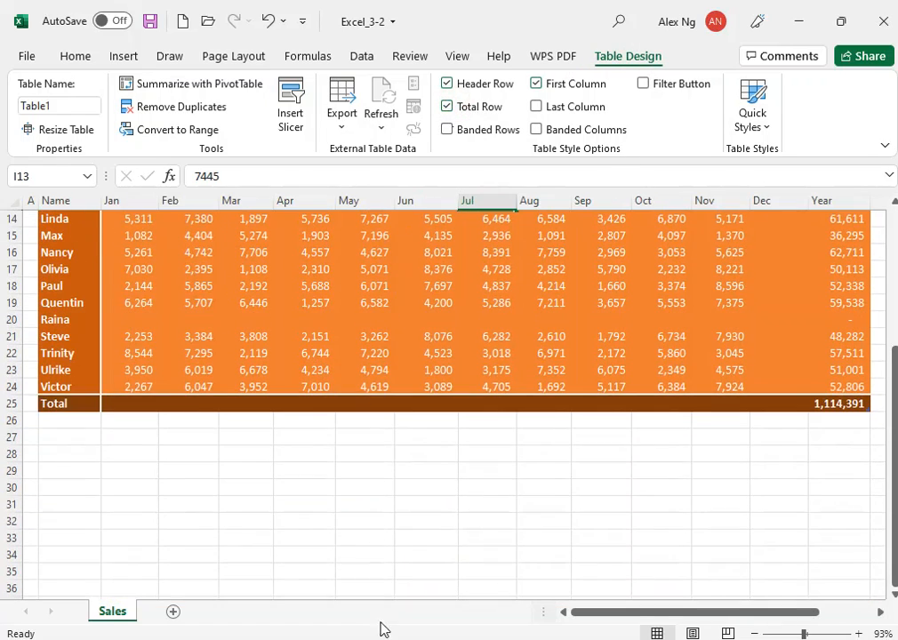
# After rechecking the Word task list, rename the total row label in cell B25 of the Excel table to Average
pyautogui.hotkey('alt', 'Tab')
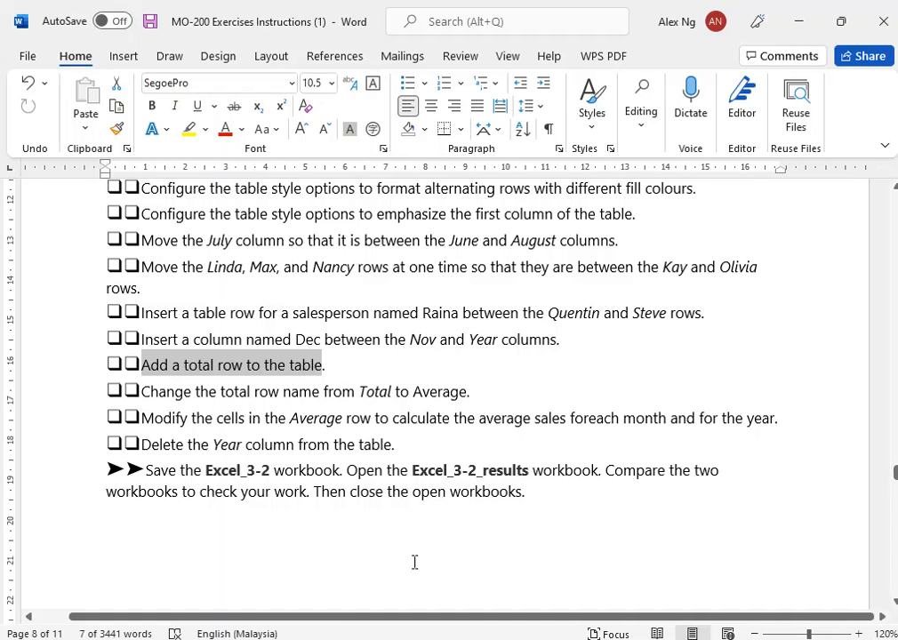
pyautogui.hotkey('alt', 'Tab')
pyautogui.click(93, 403)
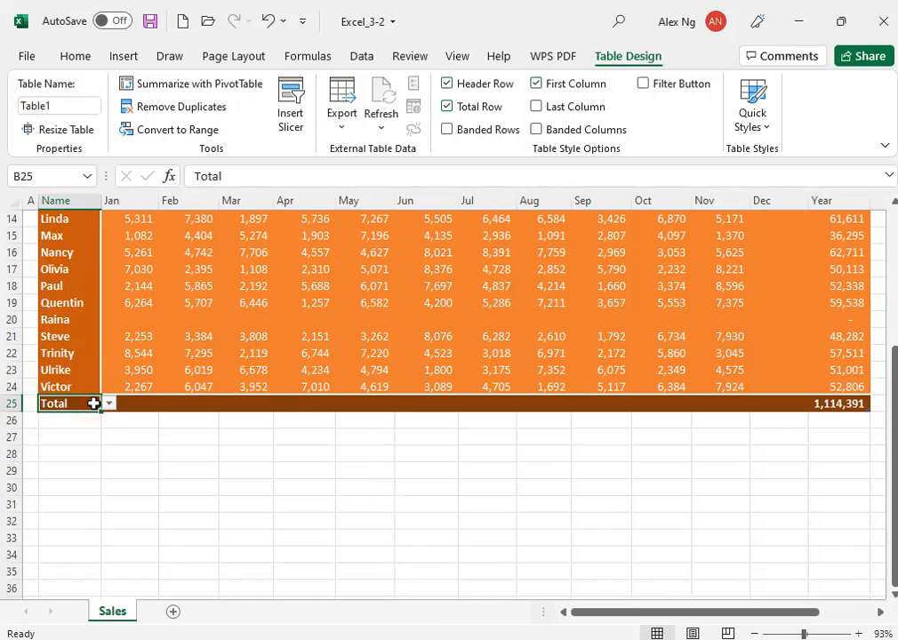
pyautogui.write('Ave')
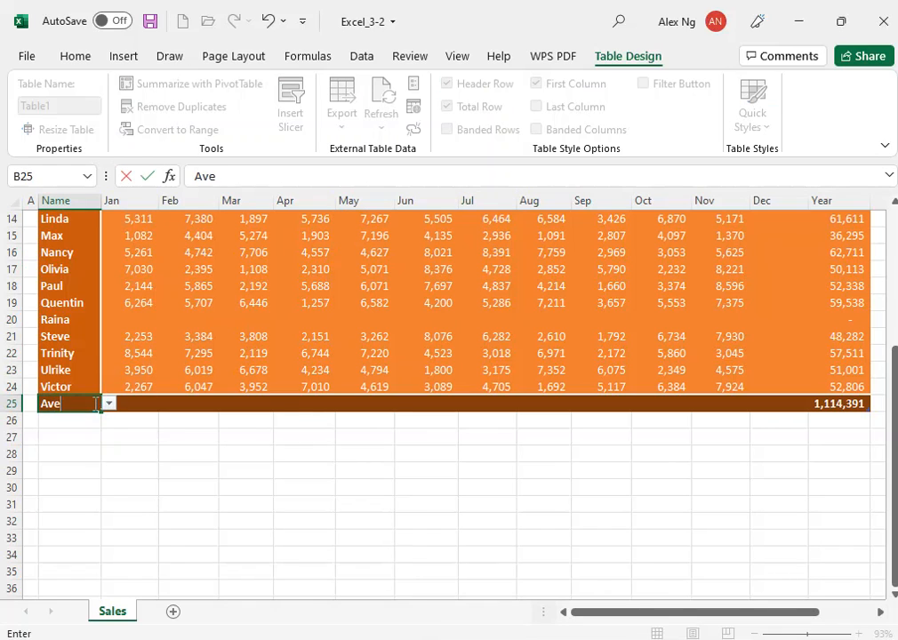
pyautogui.write('rage')
# Following the averages task in Word, apply the Average function to C25 in Excel and fill it across the row through N25
pyautogui.hotkey('alt', 'Tab')
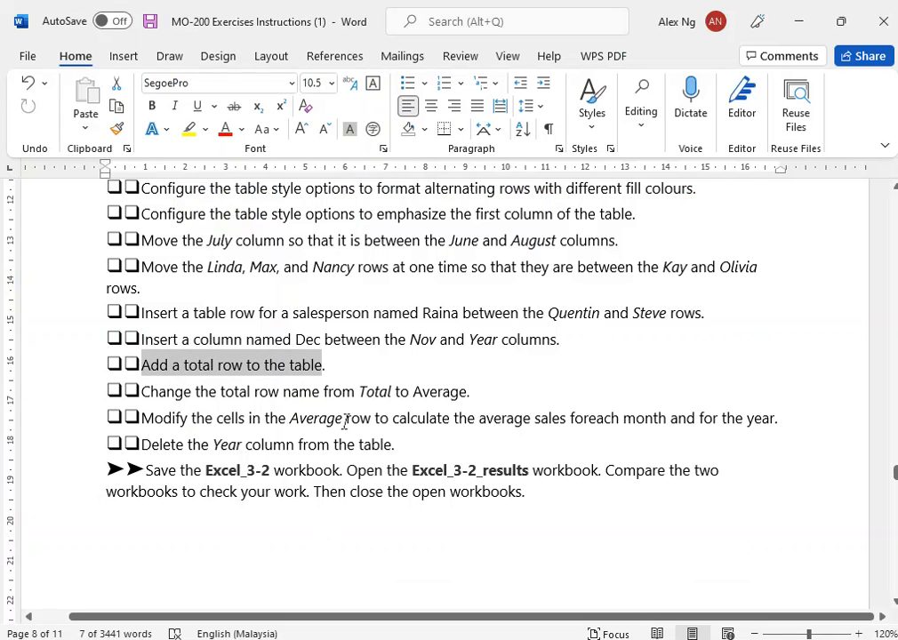
pyautogui.click(500, 407)
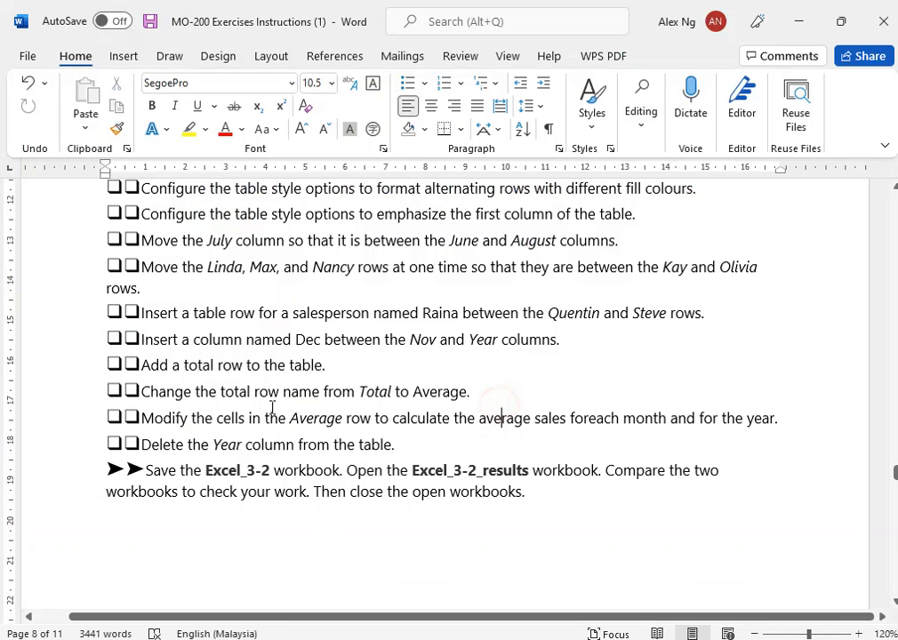
pyautogui.click(146, 414)
pyautogui.moveTo(176, 415); pyautogui.dragTo(764, 429)
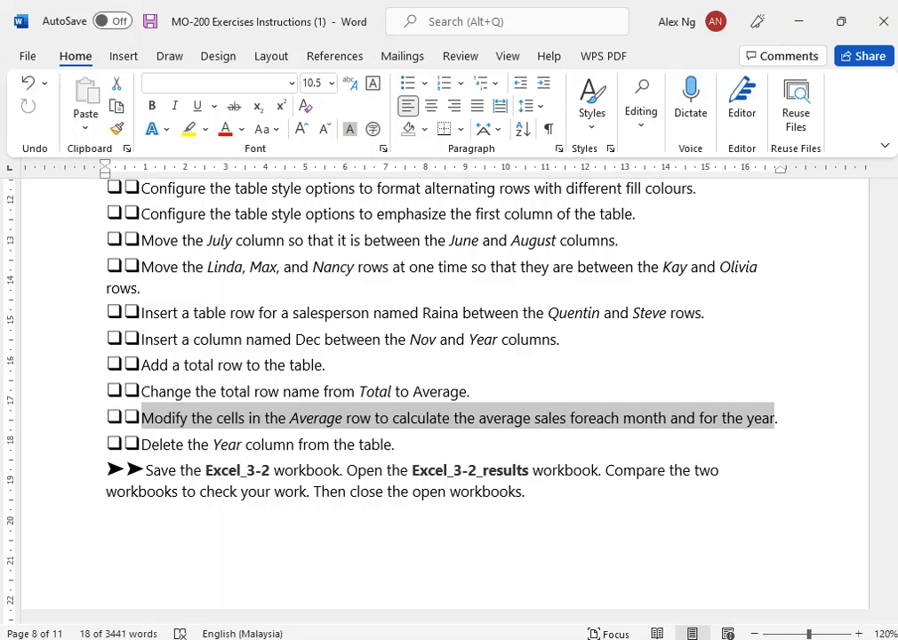
pyautogui.hotkey('alt', 'Tab')
pyautogui.click(133, 402)
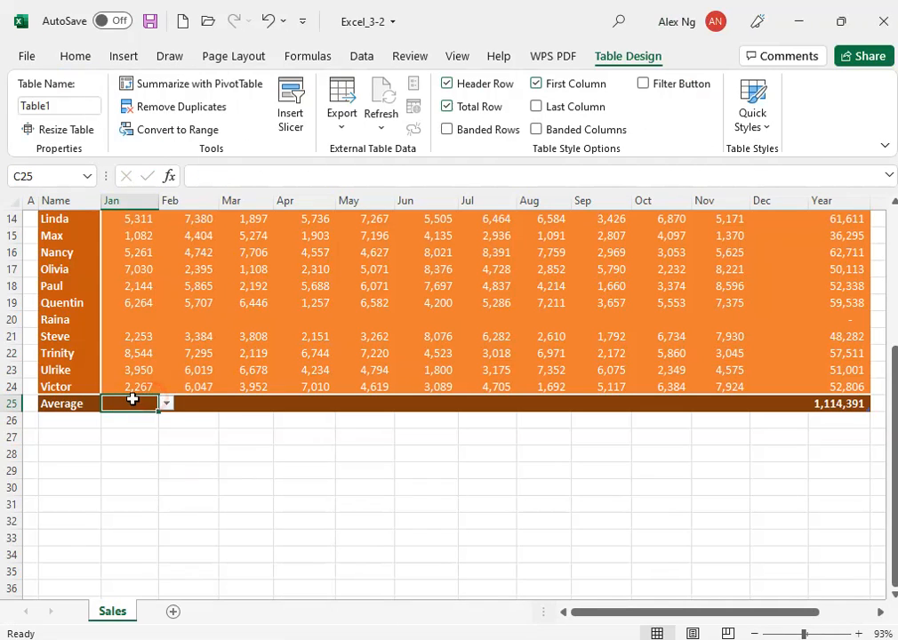
pyautogui.click(167, 404)
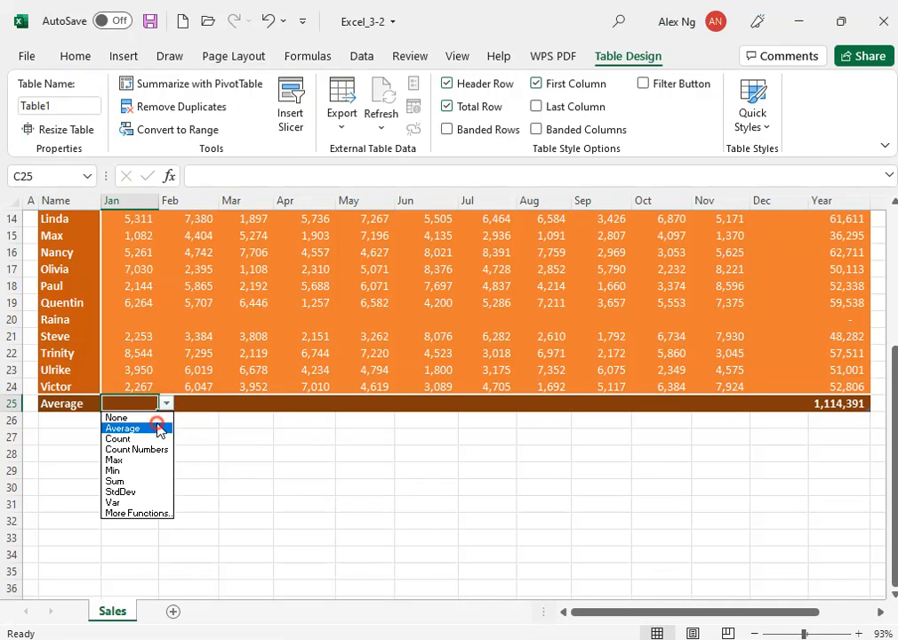
pyautogui.click(158, 426)
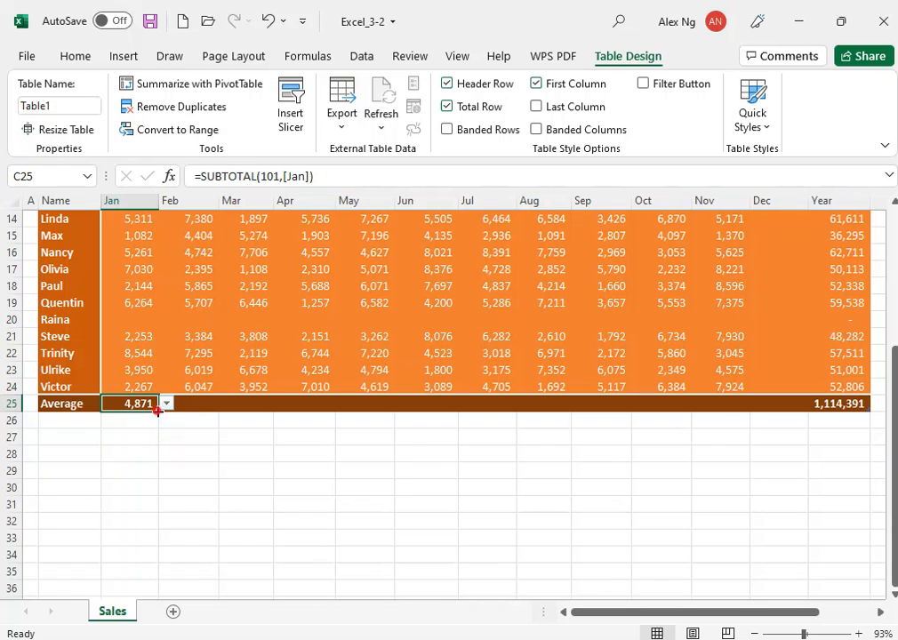
pyautogui.moveTo(158, 411); pyautogui.dragTo(810, 418)
pyautogui.click(717, 418)
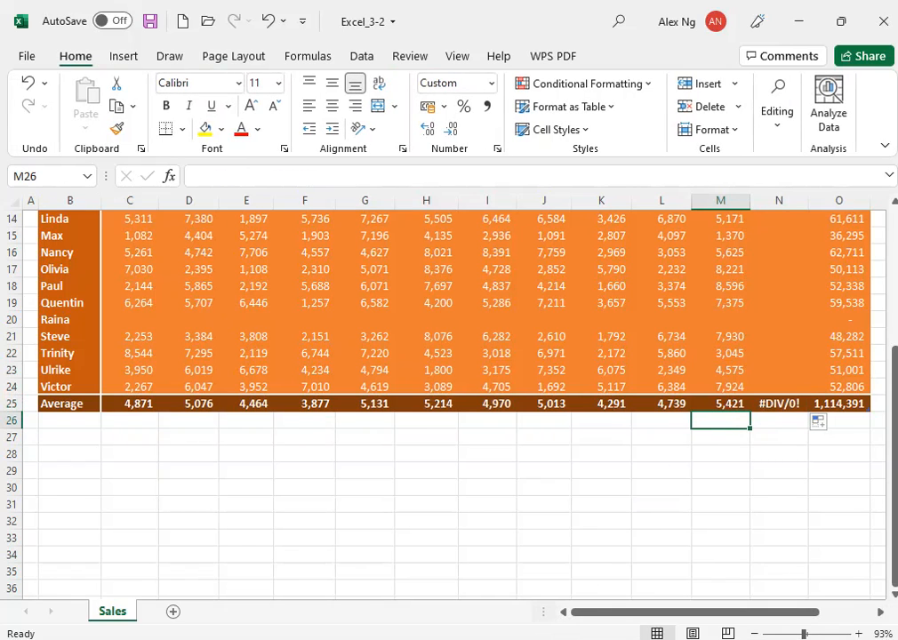
# Following the column-deletion task in Word, delete the Year column (worksheet column O) in Excel
pyautogui.hotkey('alt', 'Tab')
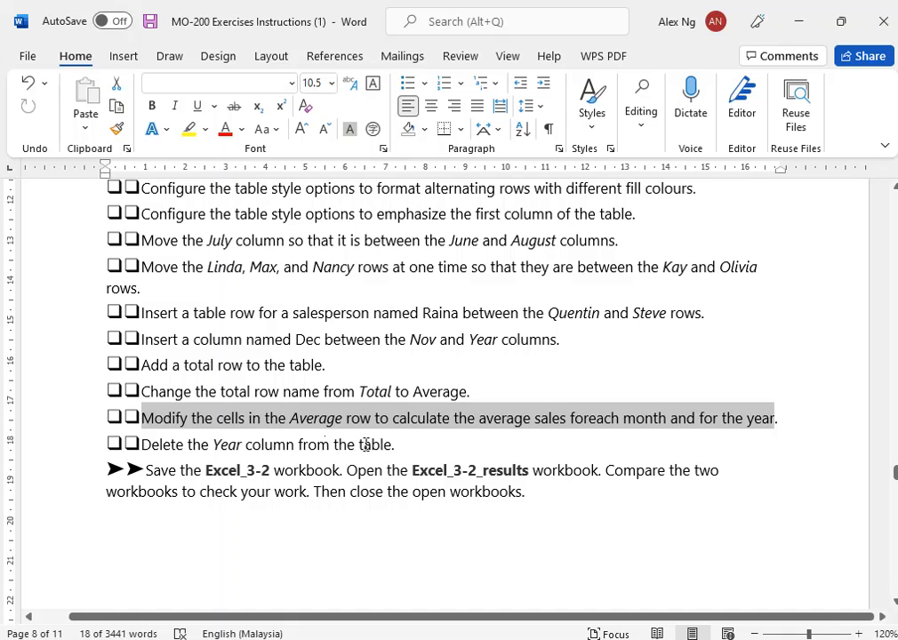
pyautogui.hotkey('alt', 'Tab')
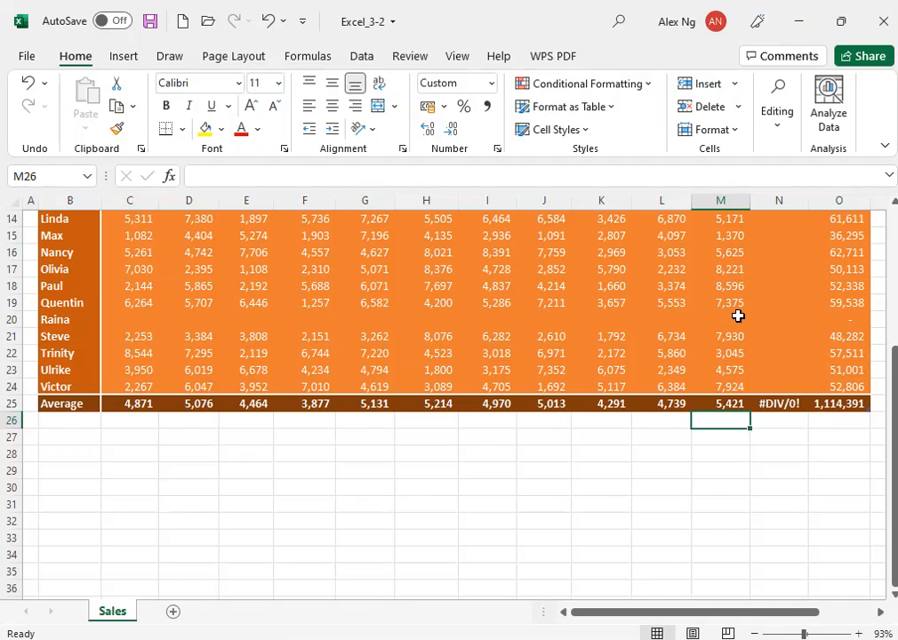
pyautogui.scroll(5, 738, 316)
pyautogui.click(839, 199)
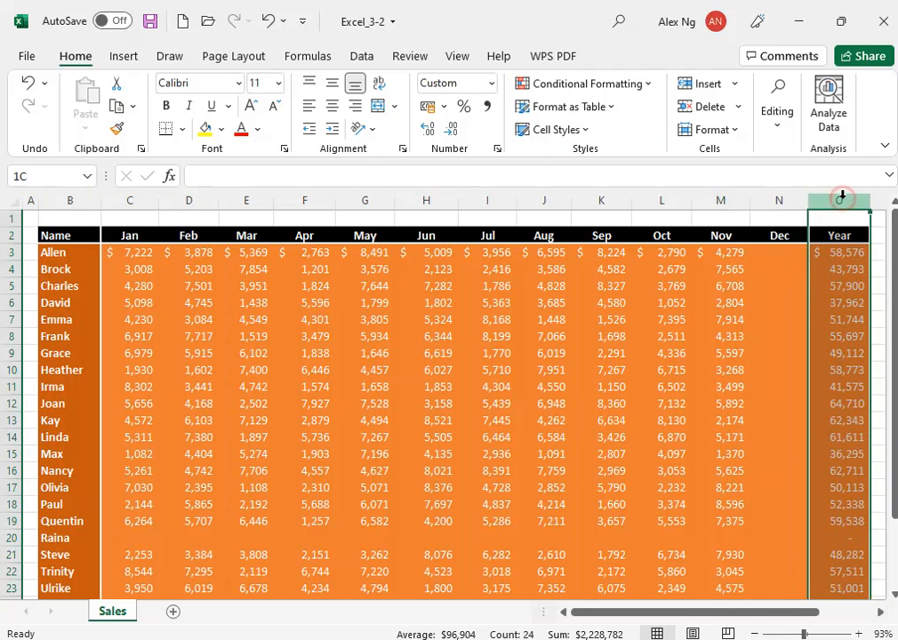
pyautogui.click(724, 109)
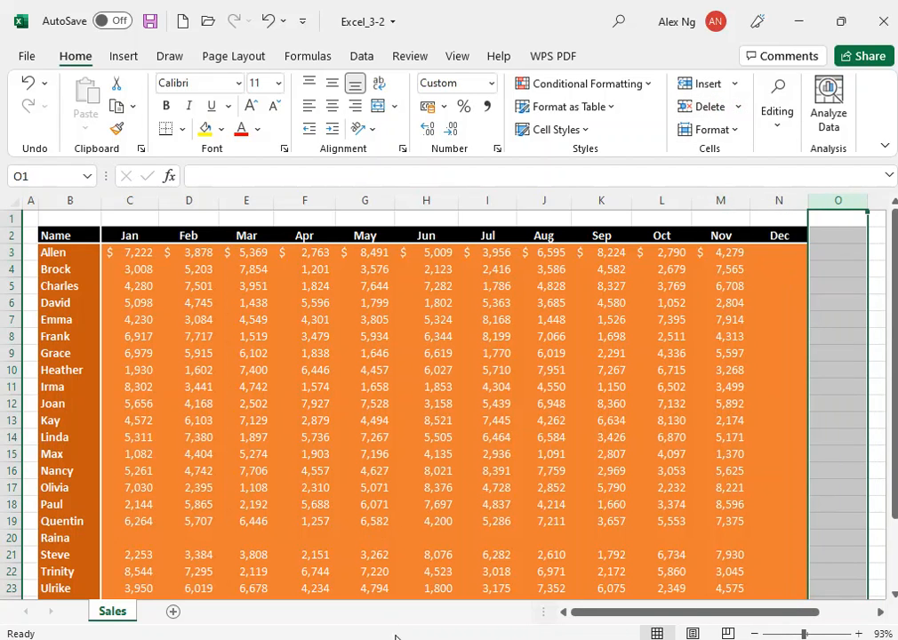
# Check the final save instruction in Word, and save the Excel_3-2 workbook in Excel
pyautogui.hotkey('alt', 'Tab')
pyautogui.moveTo(155, 449); pyautogui.dragTo(290, 449)
pyautogui.click(255, 493)
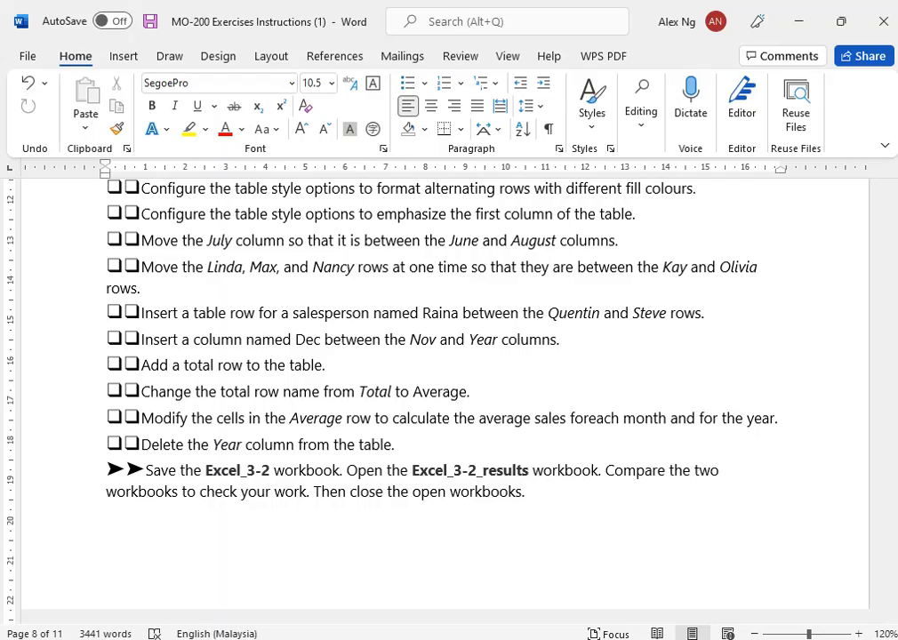
pyautogui.hotkey('alt', 'Tab')
pyautogui.click(575, 339)
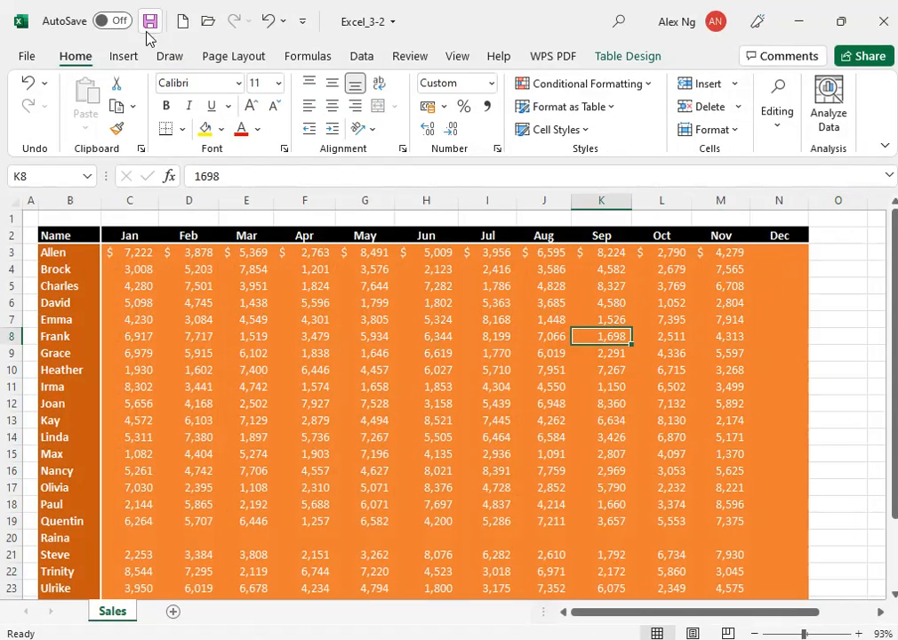
pyautogui.click(147, 33)
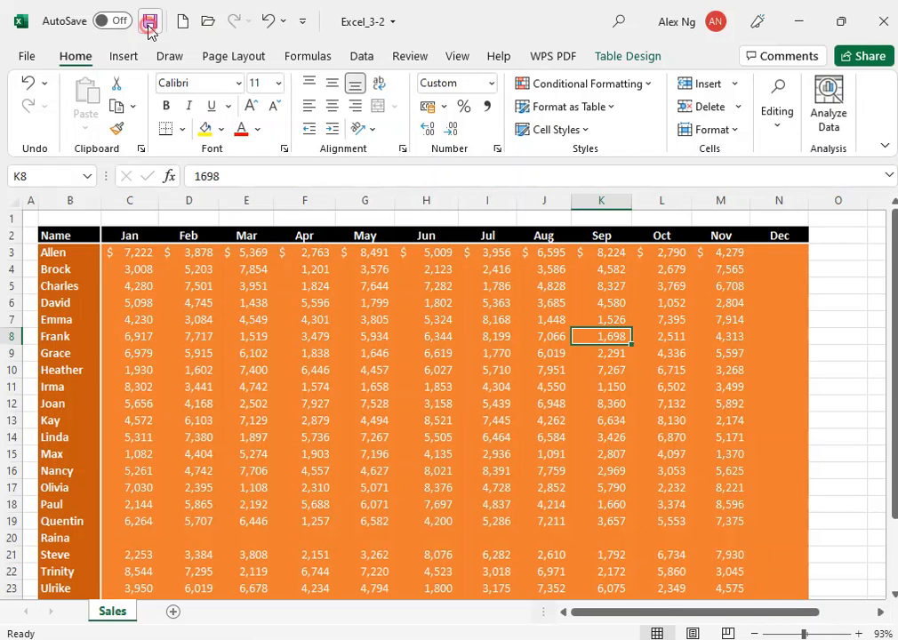